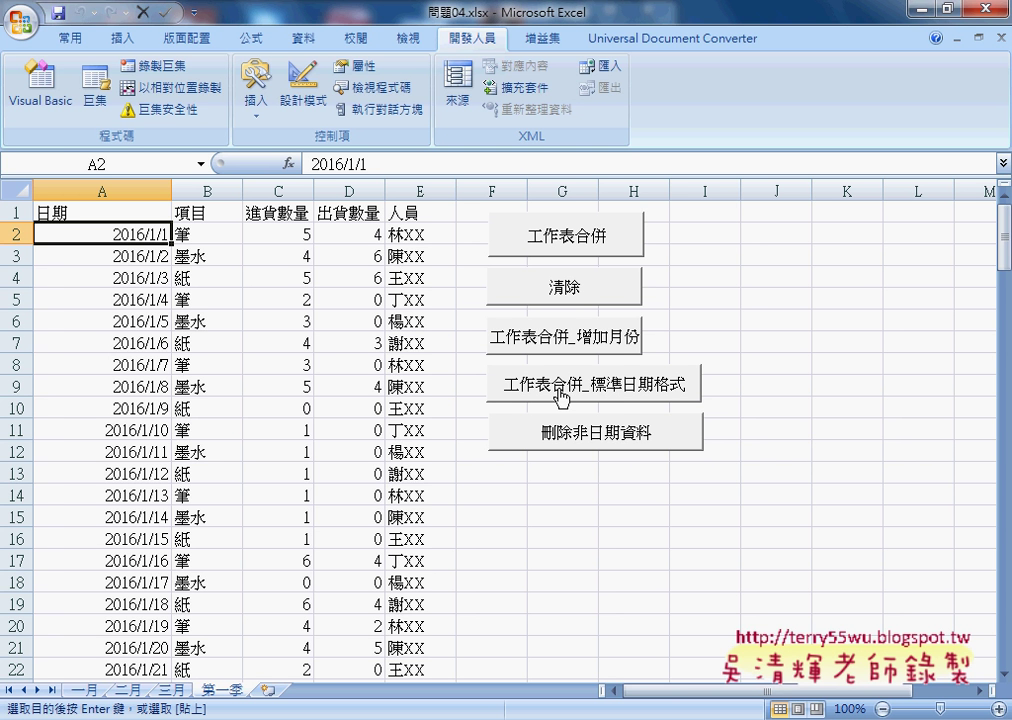
- Clear 第一季 and try the month-name merge, then clear it and merge with standard 2016/1/1 dates
{"action": "left_click", "coordinate": [564, 298]}
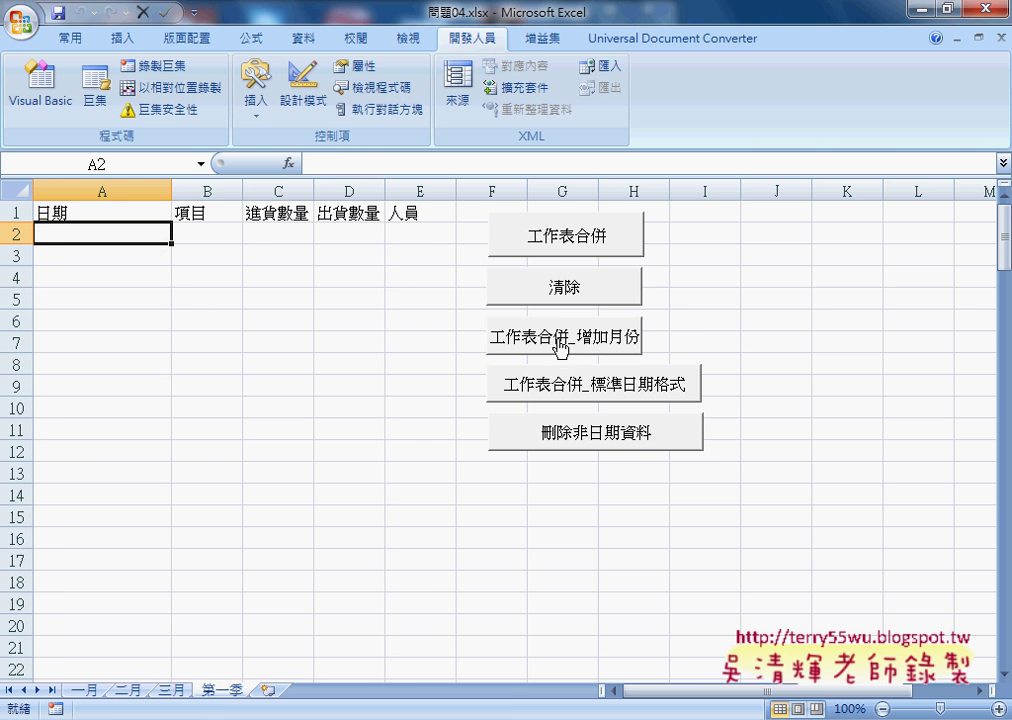
{"action": "left_click", "coordinate": [558, 348]}
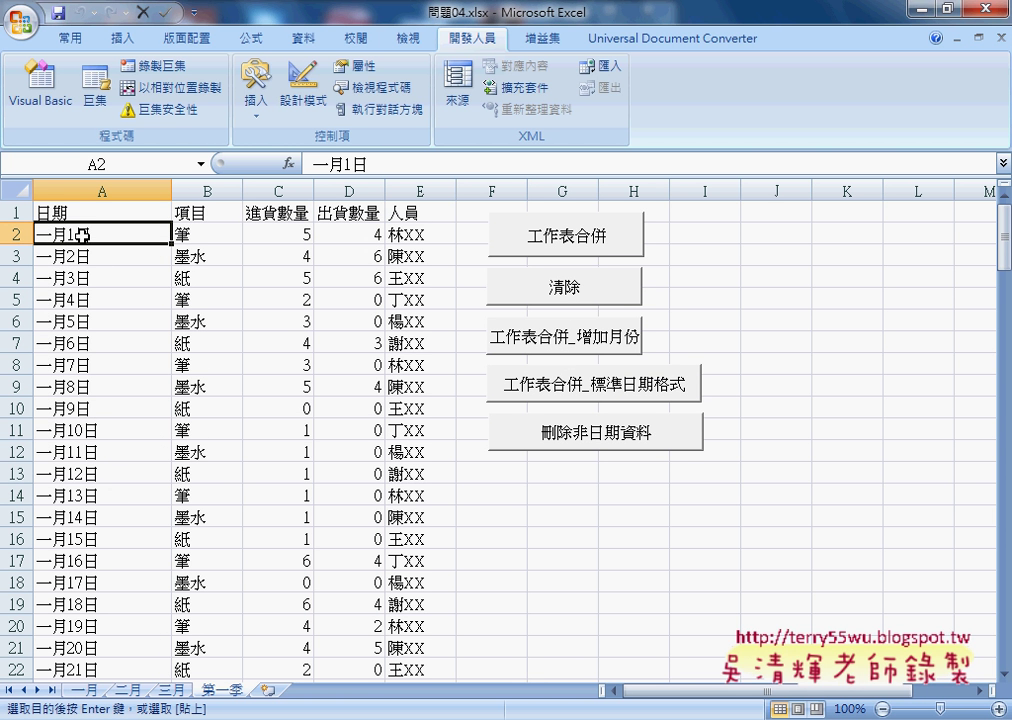
{"action": "left_click", "coordinate": [585, 292]}
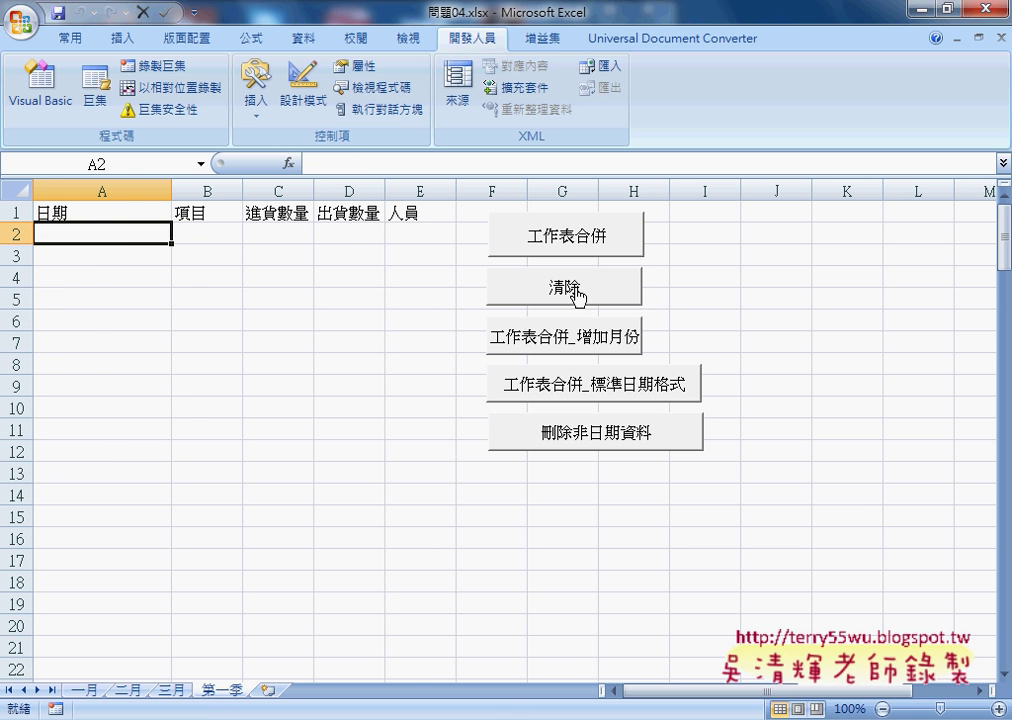
{"action": "left_click", "coordinate": [598, 390]}
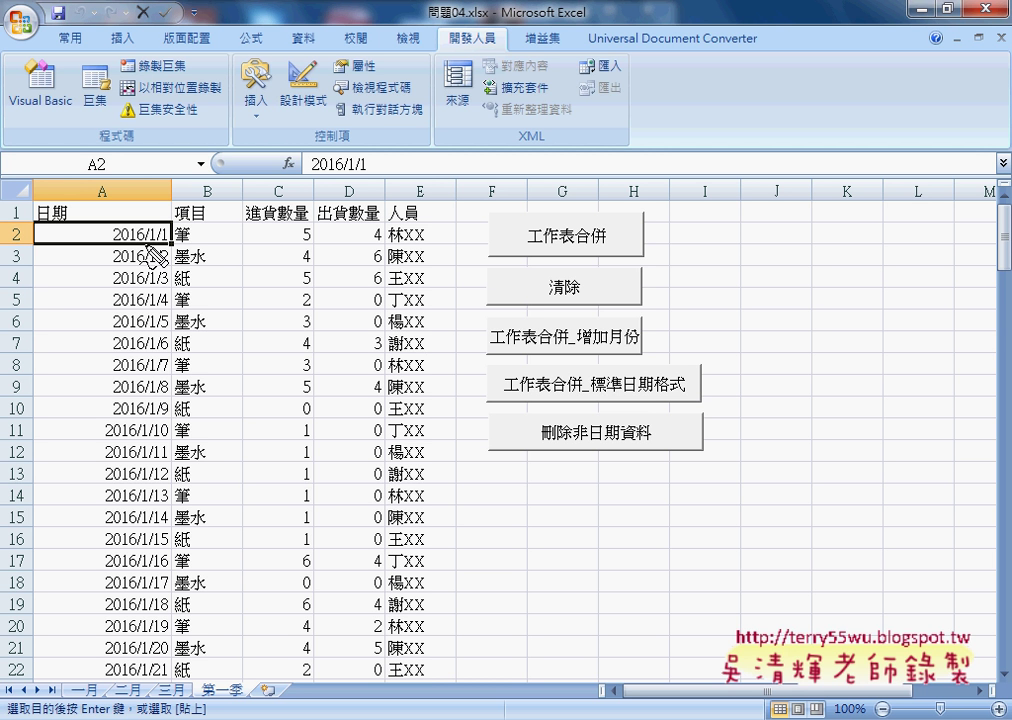
{"action": "left_click_drag", "start_coordinate": [157, 243], "coordinate": [113, 243]}
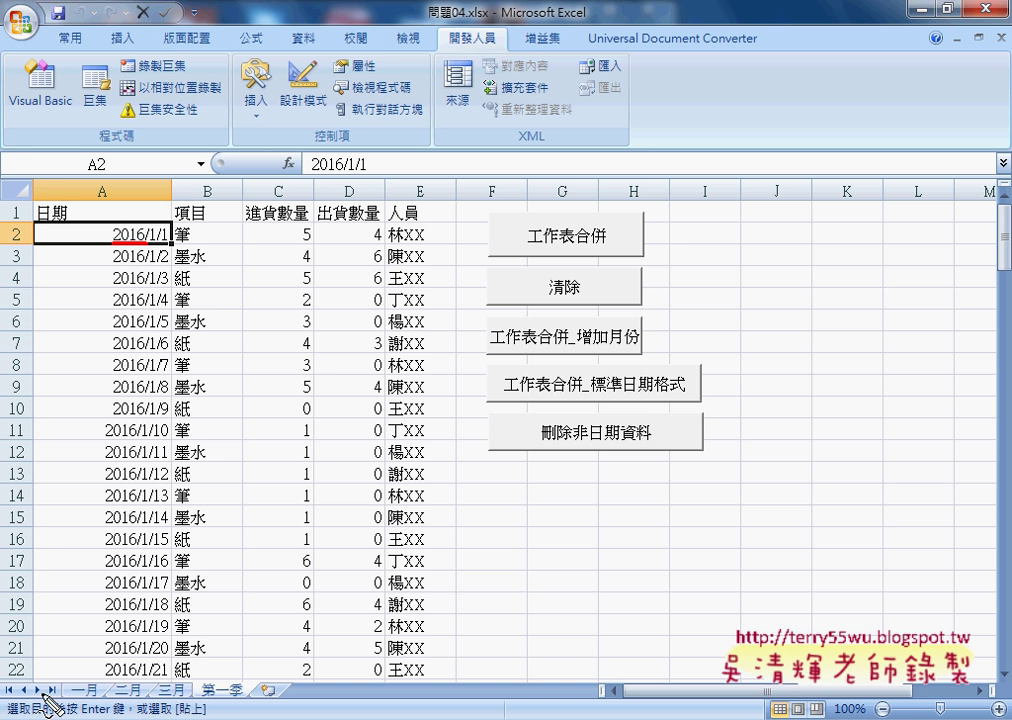
{"action": "left_click_drag", "start_coordinate": [92, 679], "coordinate": [94, 684]}
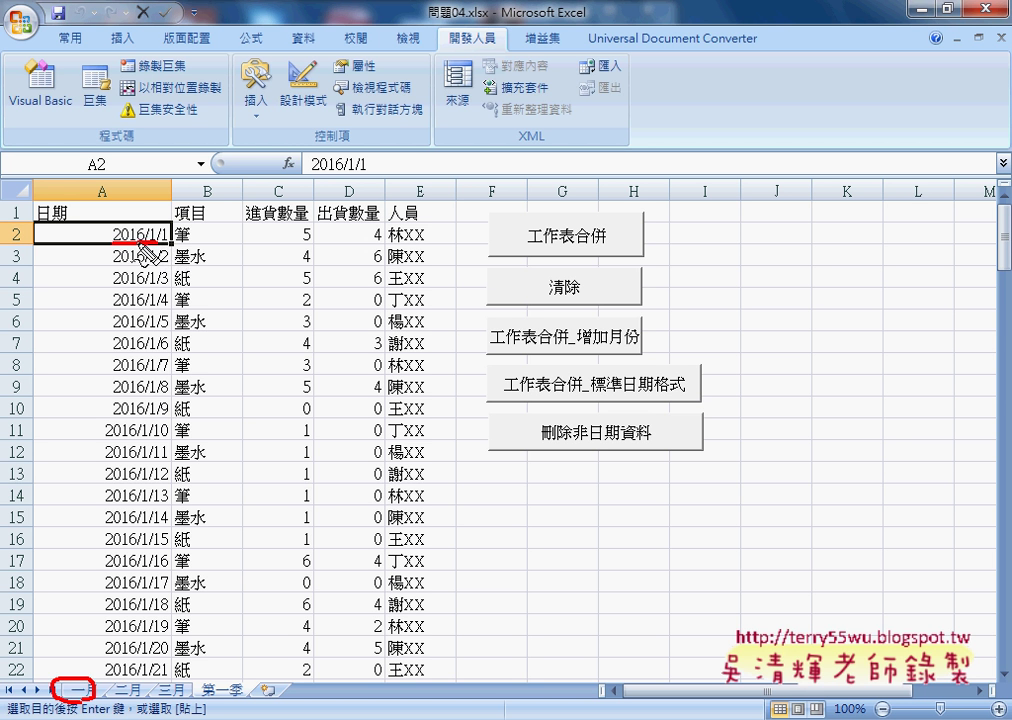
{"action": "left_click_drag", "start_coordinate": [170, 228], "coordinate": [176, 238]}
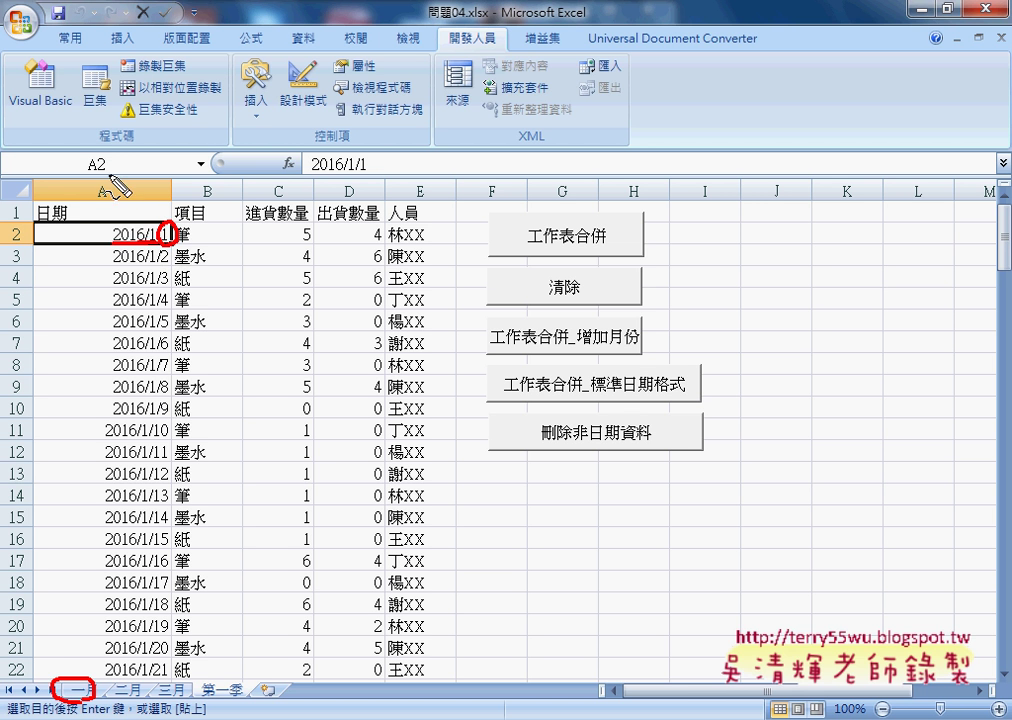
{"action": "left_click_drag", "start_coordinate": [106, 165], "coordinate": [130, 212]}
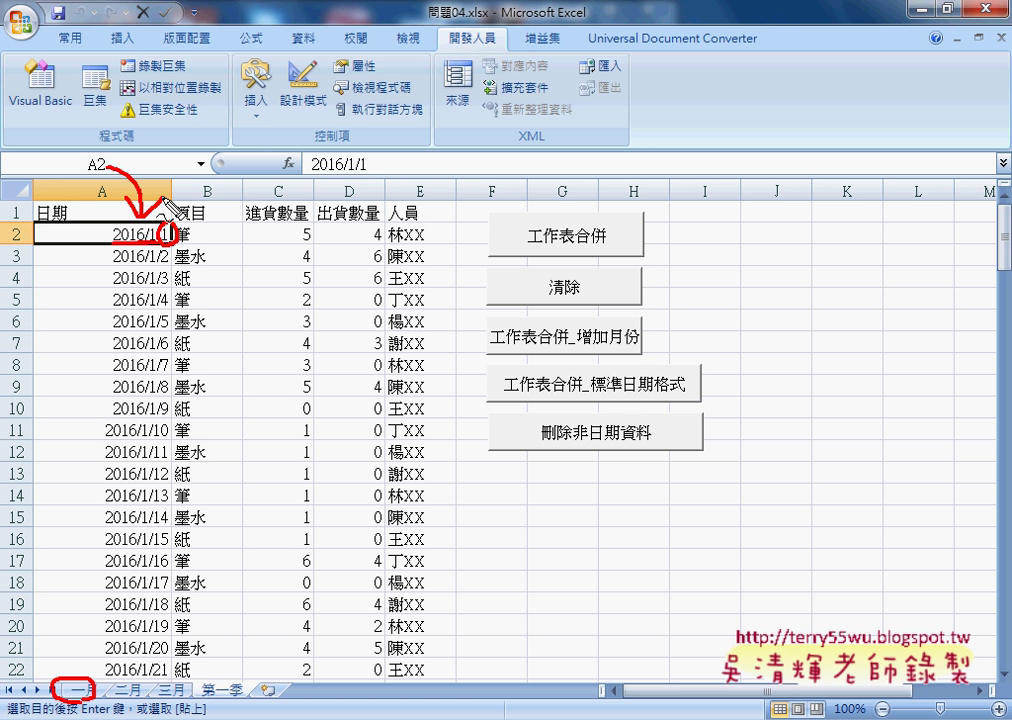
{"action": "key", "text": "Escape"}
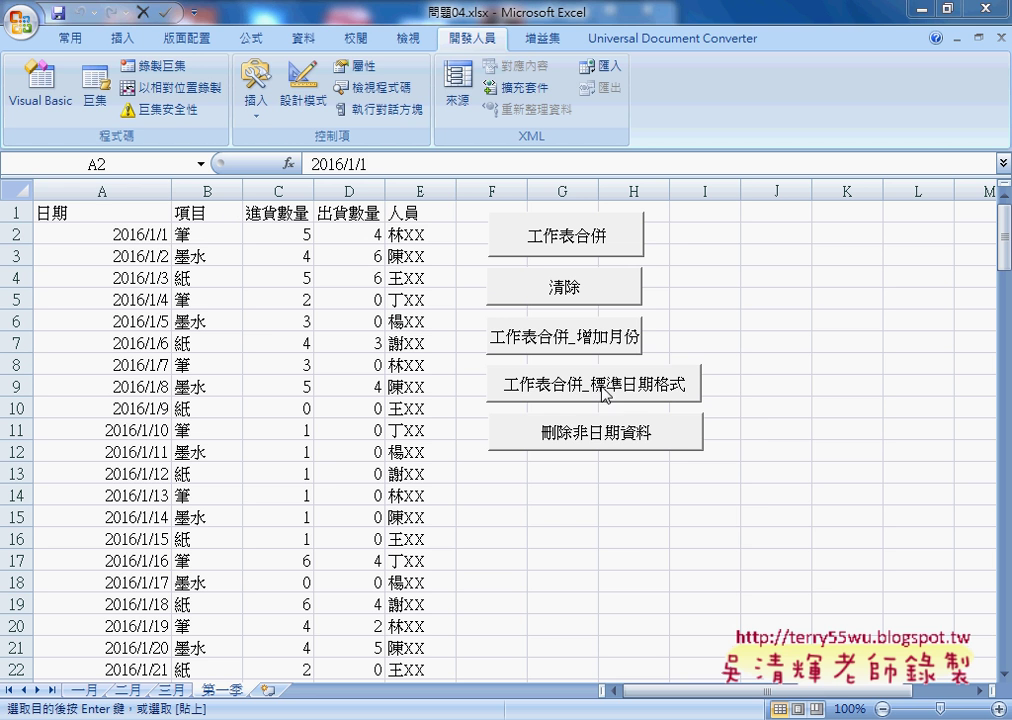
- Open the 工作表合併_標準日期格式 macro's code from the button's Assign Macro dialog
{"action": "right_click", "coordinate": [613, 384]}
{"action": "left_click", "coordinate": [680, 544]}
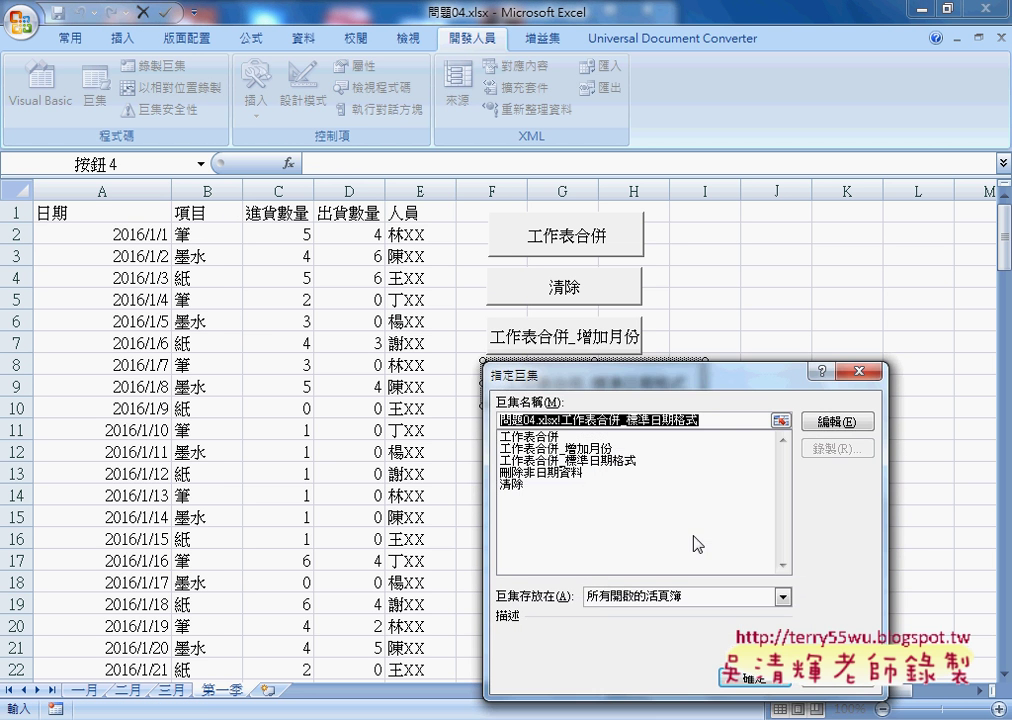
{"action": "left_click", "coordinate": [838, 422]}
{"action": "scroll", "coordinate": [531, 312], "scroll_direction": "down", "scroll_amount": 2}
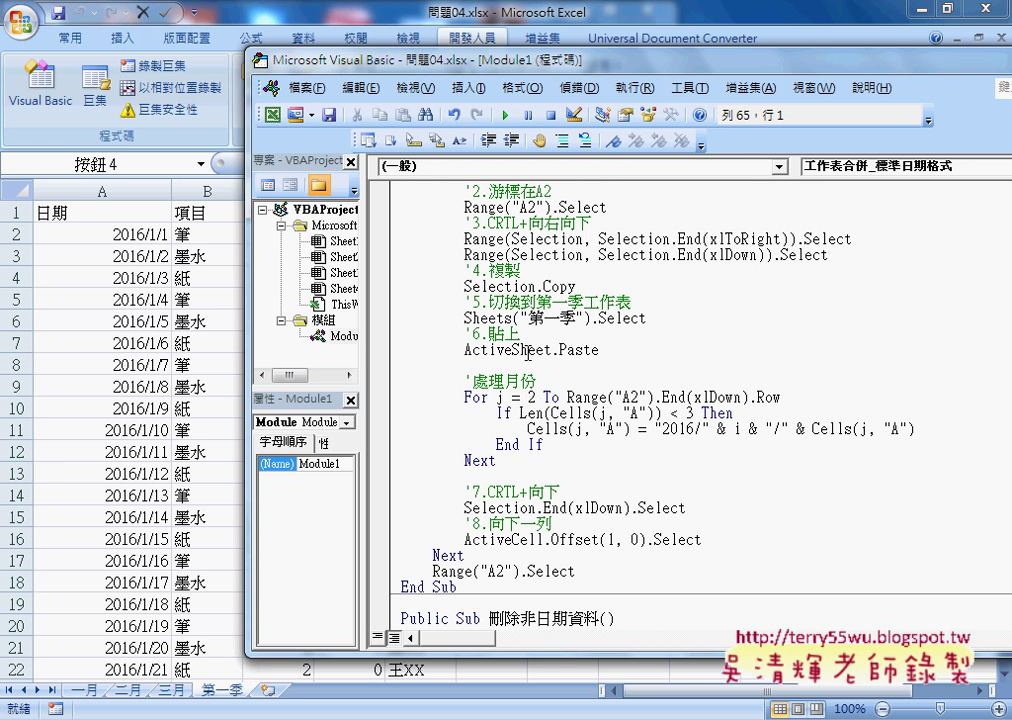
- Review the inner loop, the column A length check, and the 2016/ + i + column A date expression
{"action": "left_click_drag", "start_coordinate": [497, 398], "coordinate": [612, 398]}
{"action": "left_click_drag", "start_coordinate": [519, 413], "coordinate": [696, 413]}
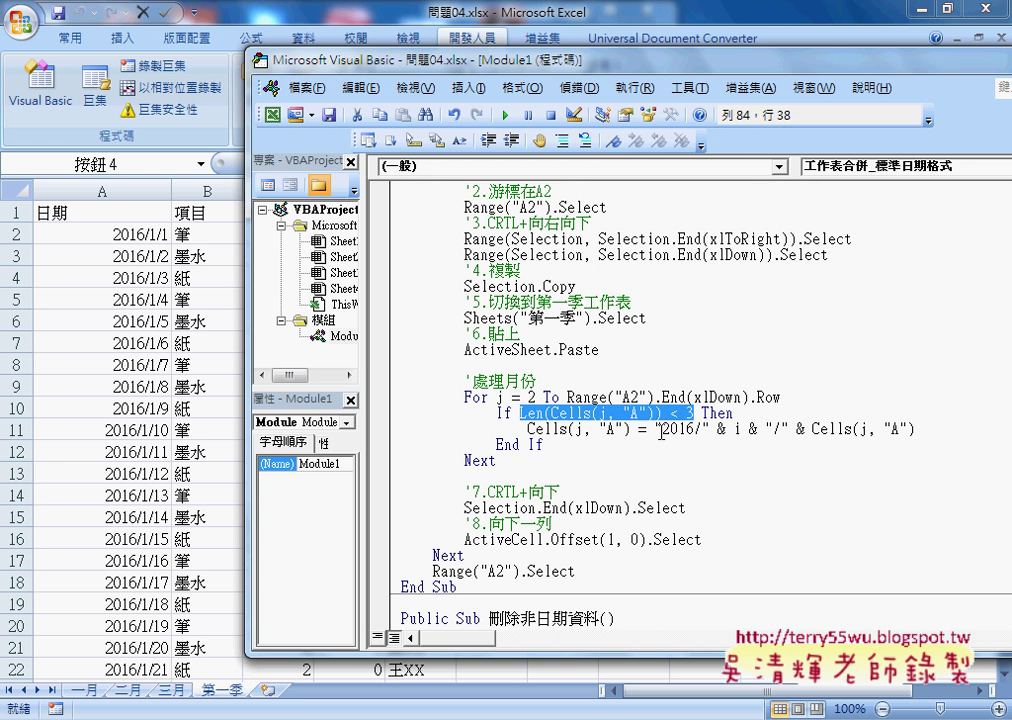
{"action": "left_click_drag", "start_coordinate": [655, 429], "coordinate": [702, 429]}
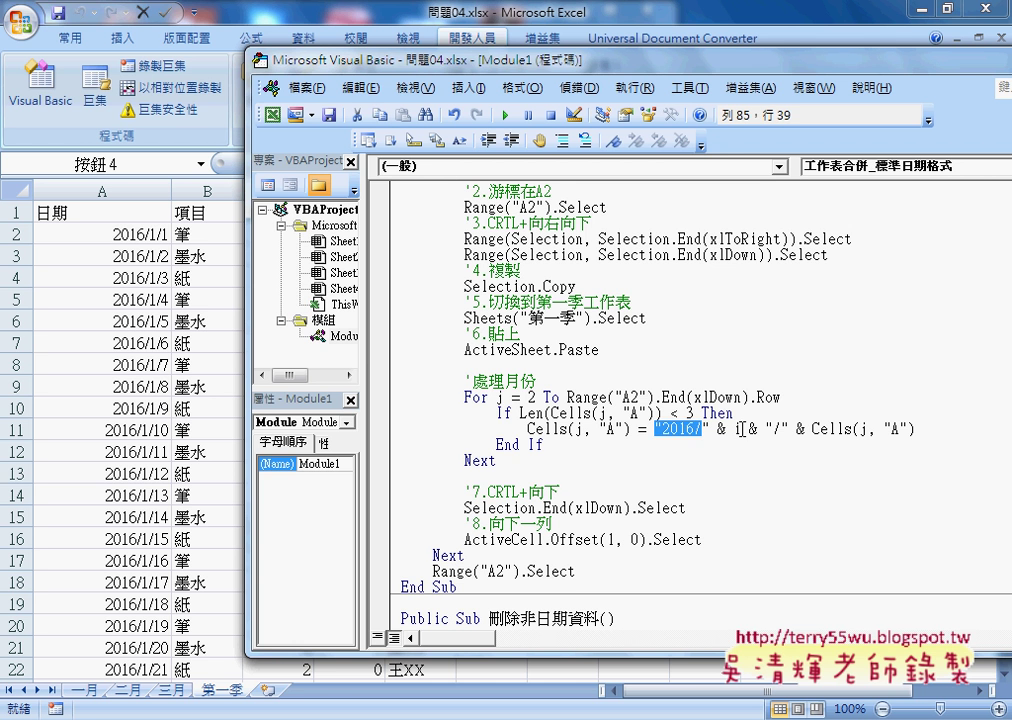
{"action": "double_click", "coordinate": [737, 429]}
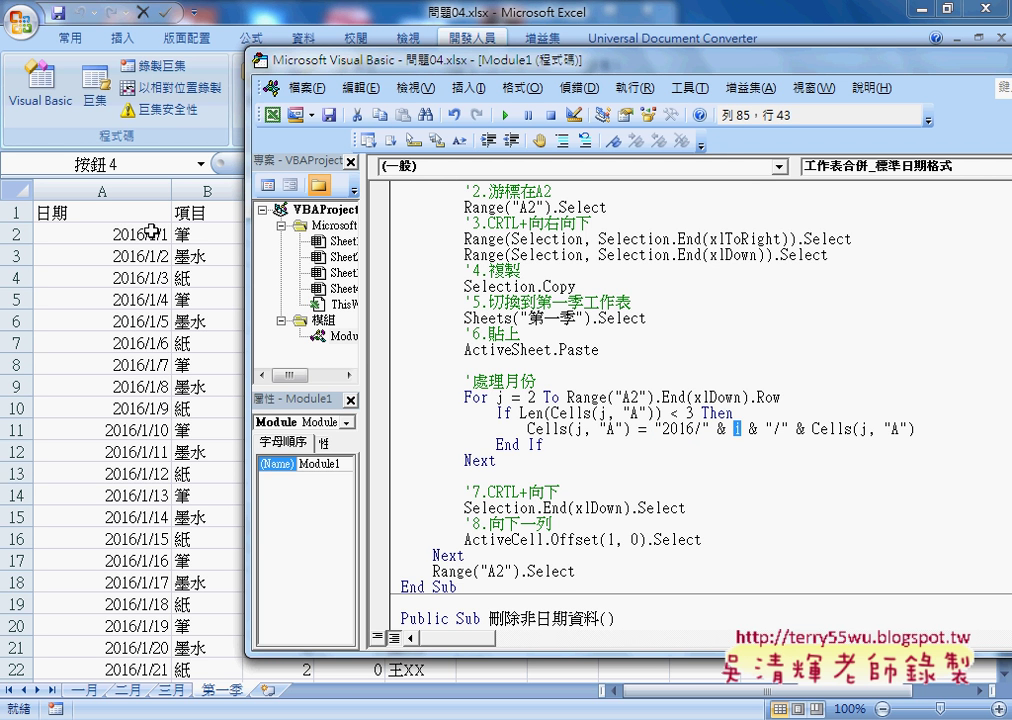
{"action": "scroll", "coordinate": [567, 323], "scroll_direction": "up", "scroll_amount": 1}
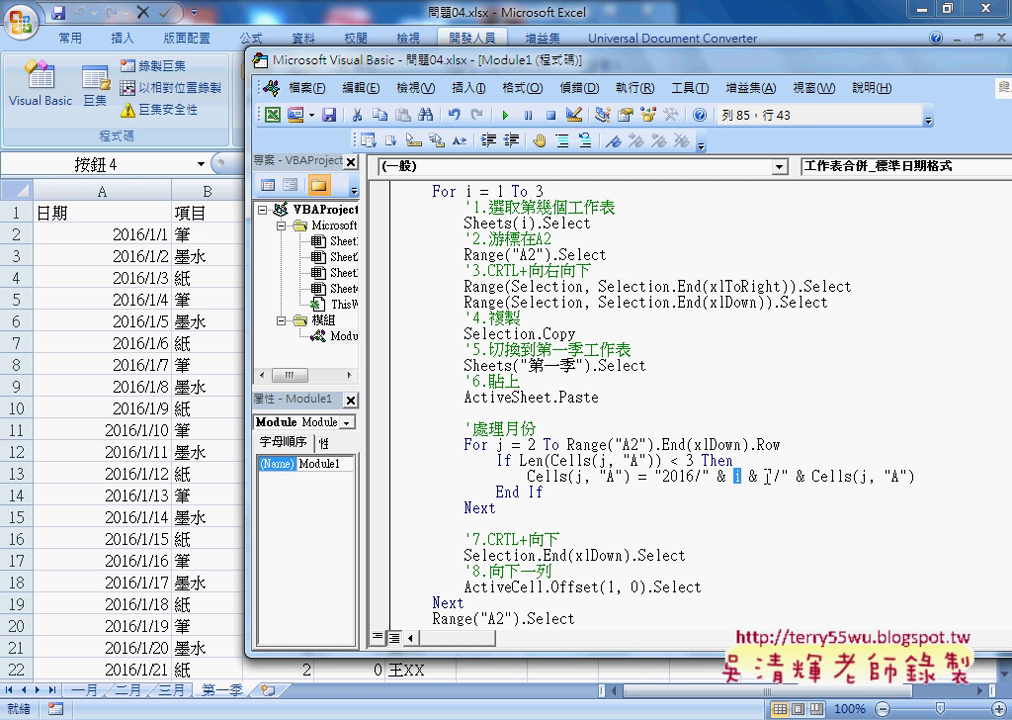
{"action": "left_click_drag", "start_coordinate": [812, 477], "coordinate": [916, 477]}
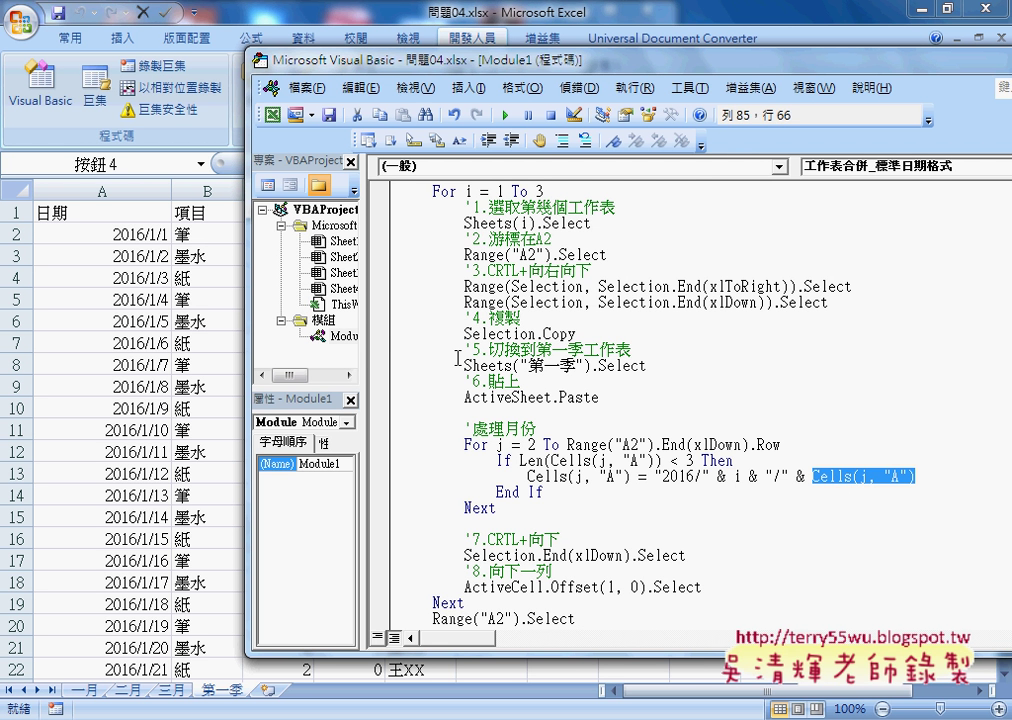
- Highlight the whole date-building expression, then return to cell A2 on the worksheet
{"action": "left_click_drag", "start_coordinate": [452, 379], "coordinate": [458, 372]}
{"action": "mouse_move", "coordinate": [158, 241]}
{"action": "left_mouse_down"}
{"action": "mouse_move", "coordinate": [172, 241]}
{"action": "mouse_move", "coordinate": [149, 242]}
{"action": "left_mouse_up"}
{"action": "left_click_drag", "start_coordinate": [152, 243], "coordinate": [113, 241]}
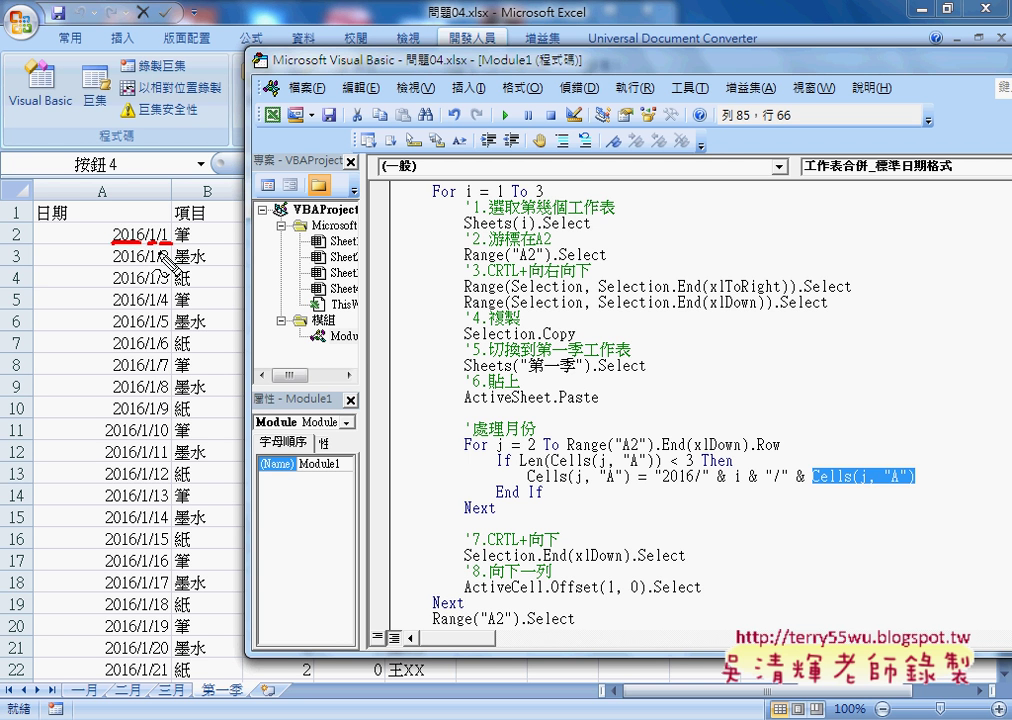
{"action": "key", "text": "Escape"}
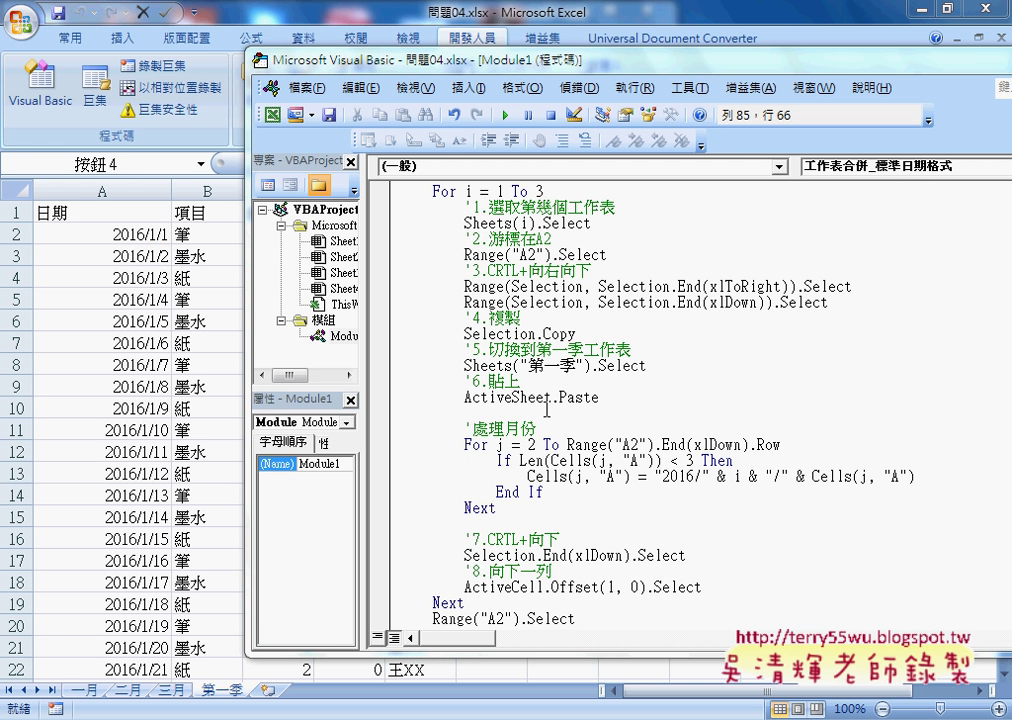
{"action": "left_click_drag", "start_coordinate": [655, 476], "coordinate": [916, 477]}
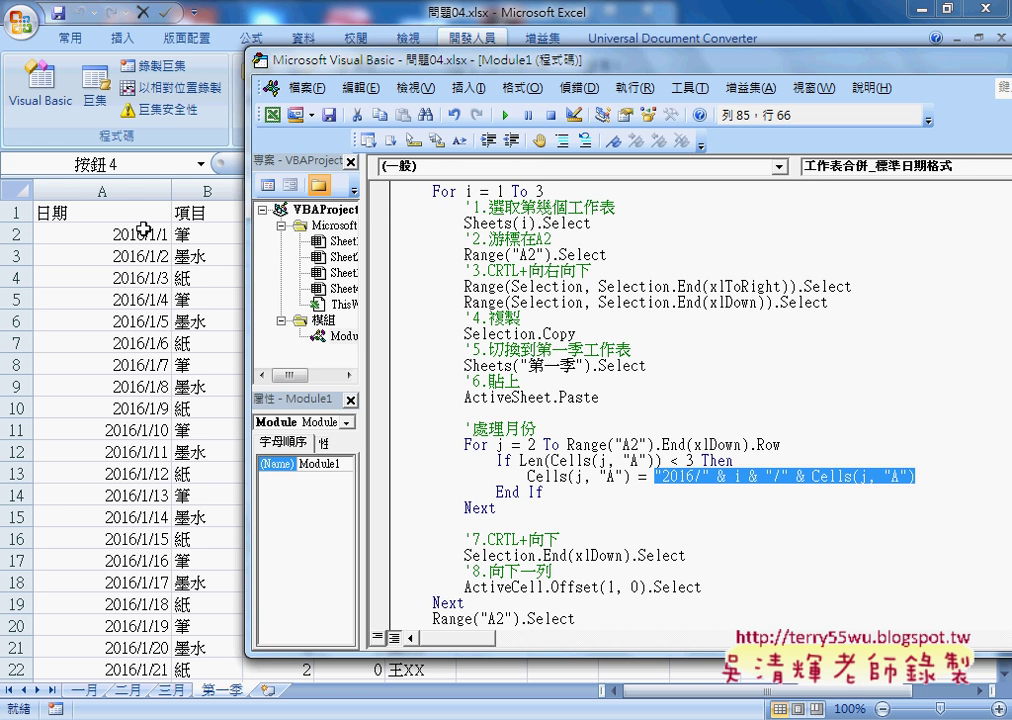
{"action": "left_click", "coordinate": [136, 235]}
- In A2's Format Cells, switch to the ROC calendar and pick the 90年3月14日 date style
{"action": "right_click", "coordinate": [140, 236]}
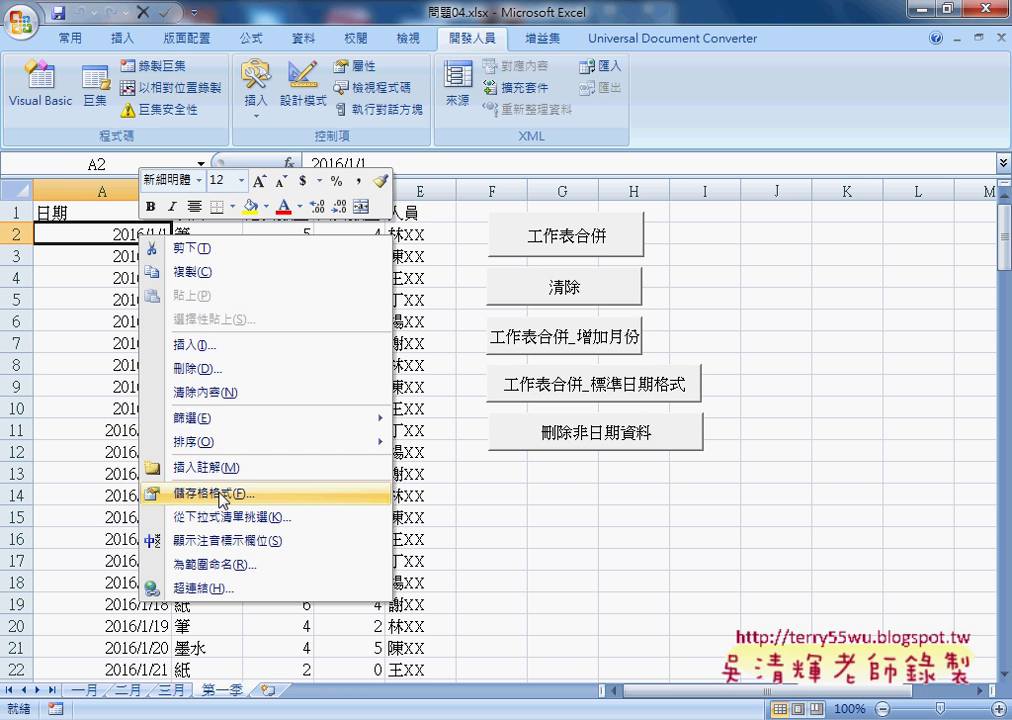
{"action": "left_click", "coordinate": [222, 494]}
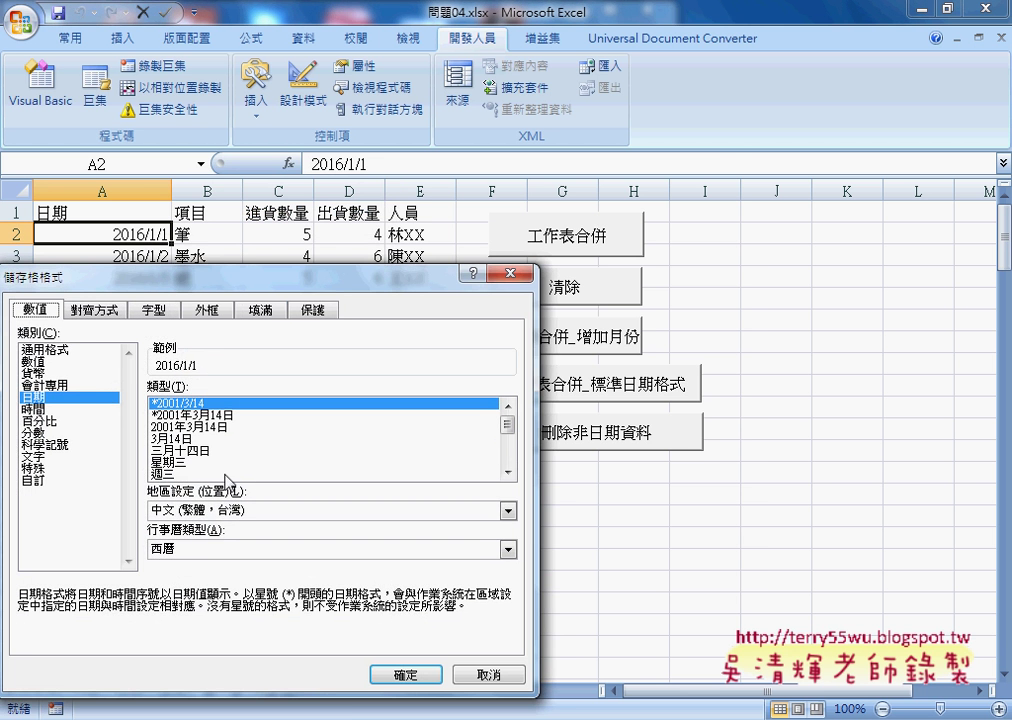
{"action": "left_click_drag", "start_coordinate": [355, 268], "coordinate": [548, 188]}
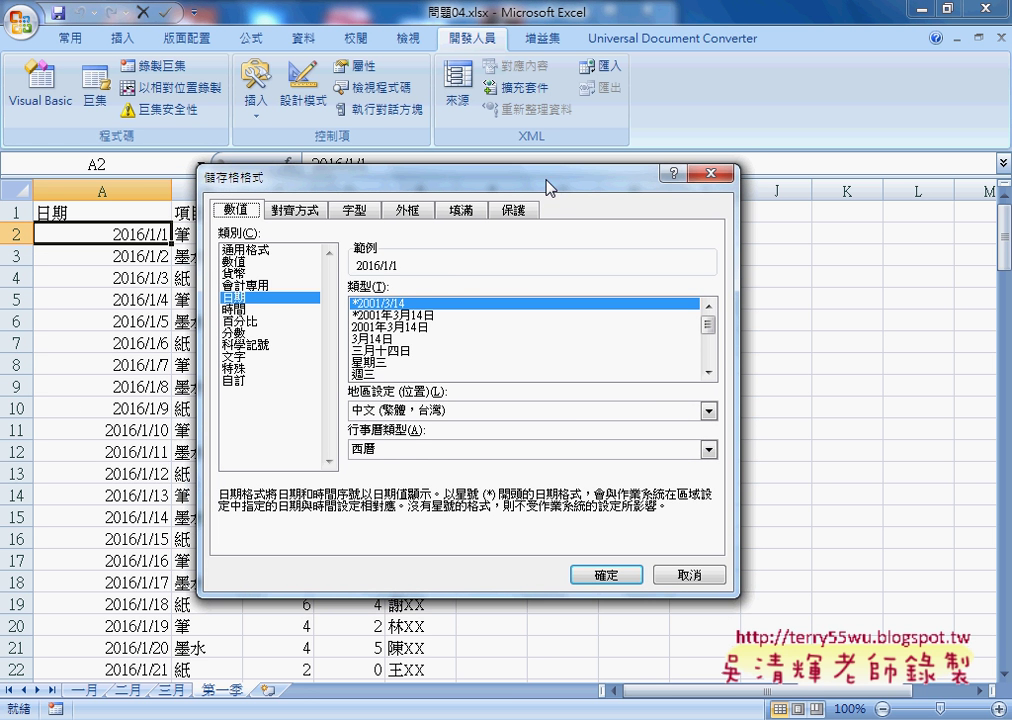
{"action": "left_click", "coordinate": [410, 449]}
{"action": "left_click", "coordinate": [415, 466]}
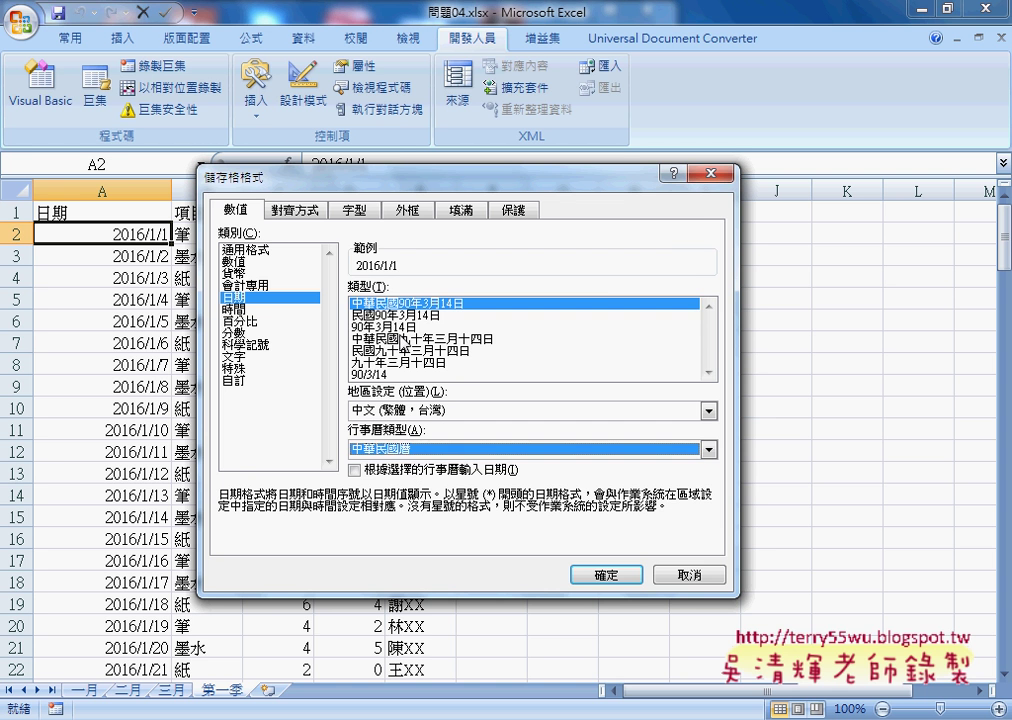
{"action": "left_click", "coordinate": [394, 328]}
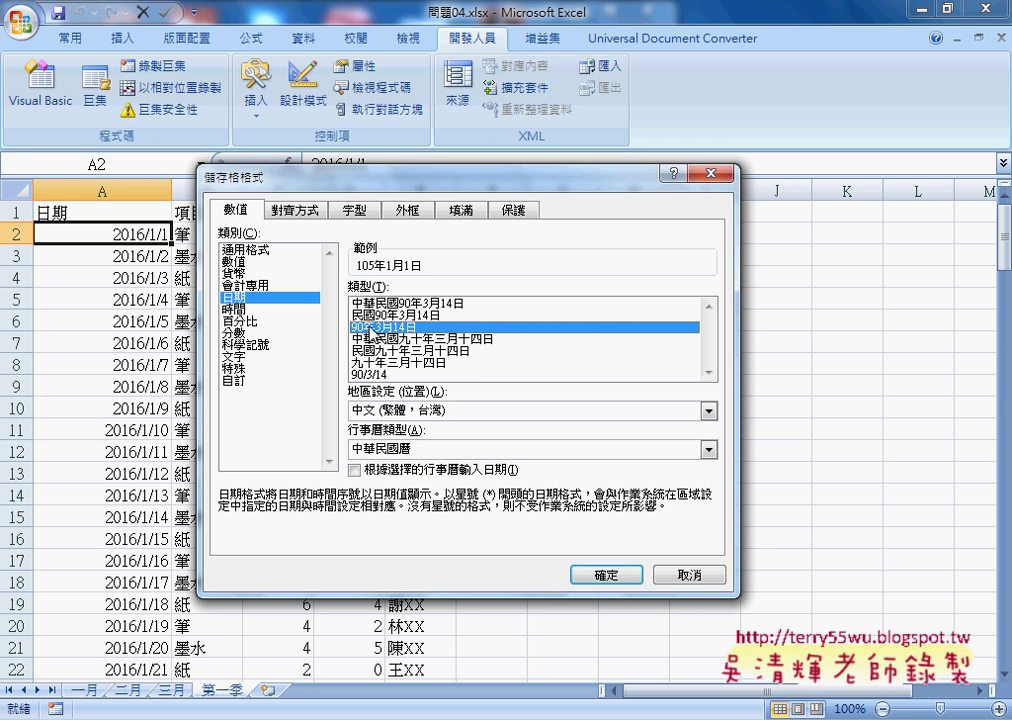
- Edit the custom code to [$-404]e"."mm"."dd(aaa);@ and apply it, showing 105.01.01(週五)
{"action": "left_click", "coordinate": [232, 381]}
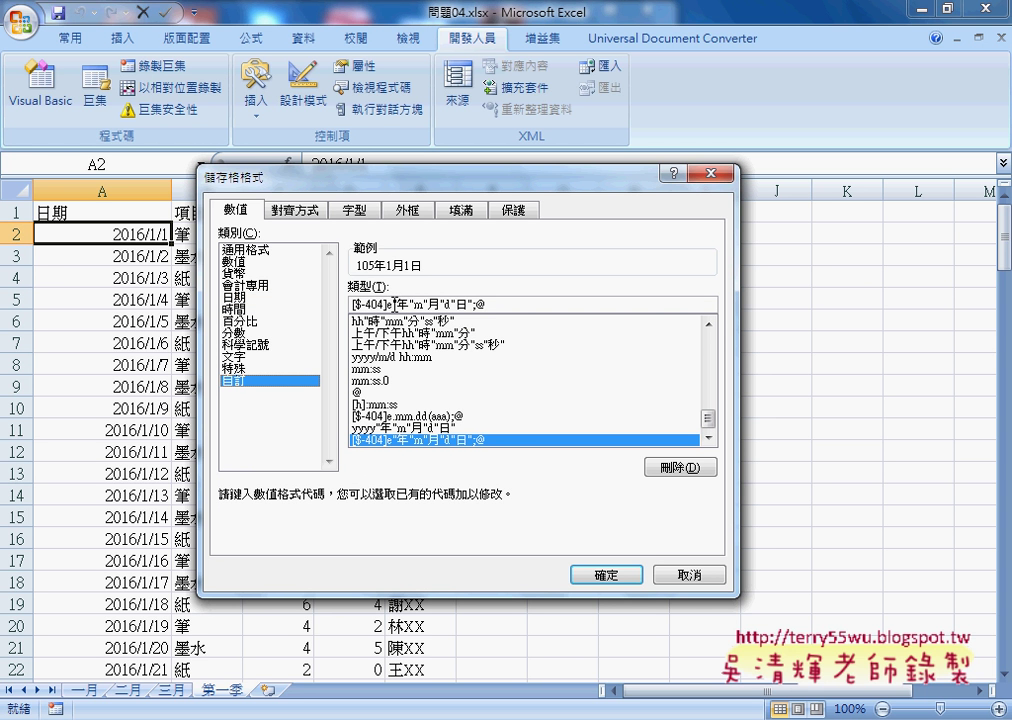
{"action": "double_click", "coordinate": [395, 303]}
{"action": "left_click", "coordinate": [404, 302]}
{"action": "key", "text": "BackSpace"}
{"action": "type", "text": "."}
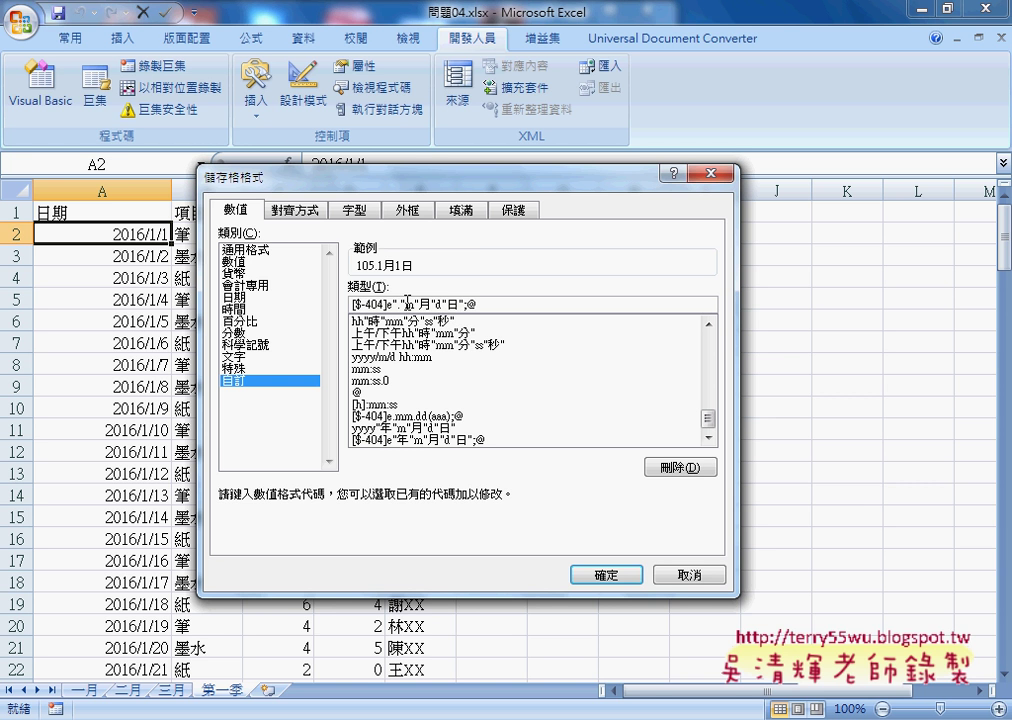
{"action": "key", "text": "Right"}
{"action": "key", "text": "BackSpace"}
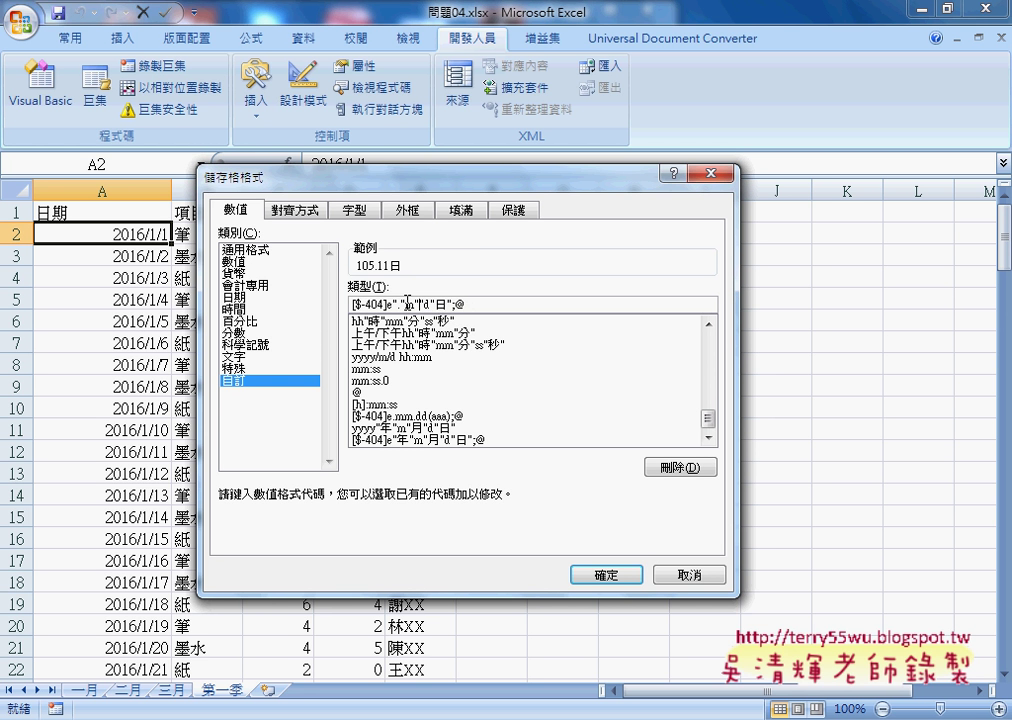
{"action": "type", "text": "."}
{"action": "key", "text": "Right"}
{"action": "key", "text": "Right"}
{"action": "key", "text": "Delete"}
{"action": "key", "text": "Delete"}
{"action": "key", "text": "Delete"}
{"action": "type", "text": "()"}
{"action": "type", "text": "aaa"}
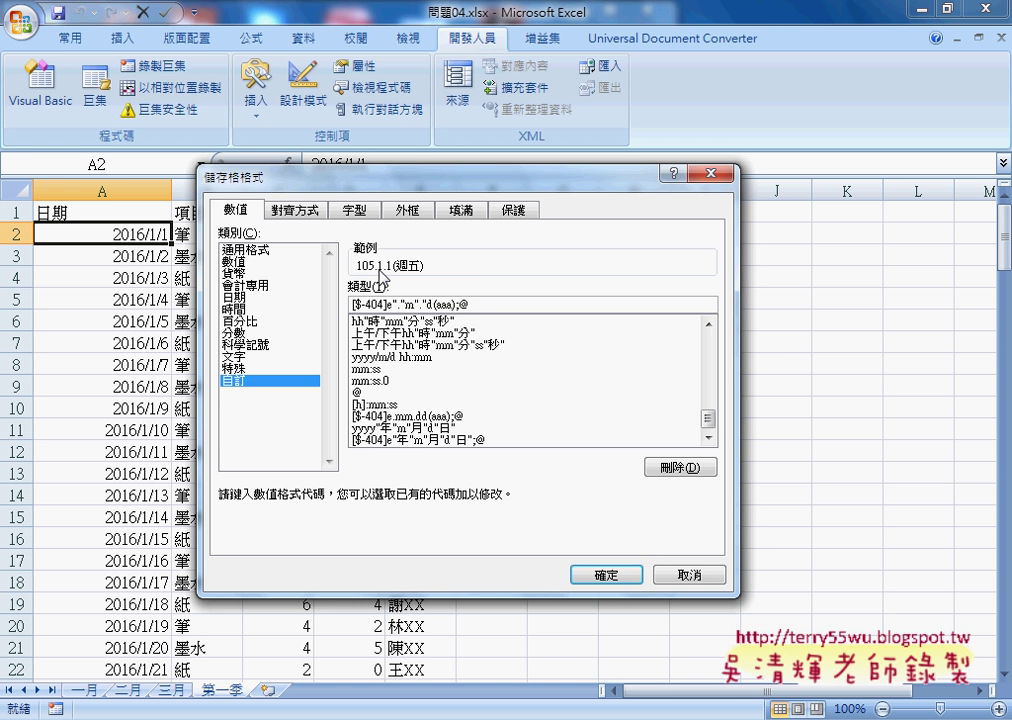
{"action": "type", "text": "m\".\""}
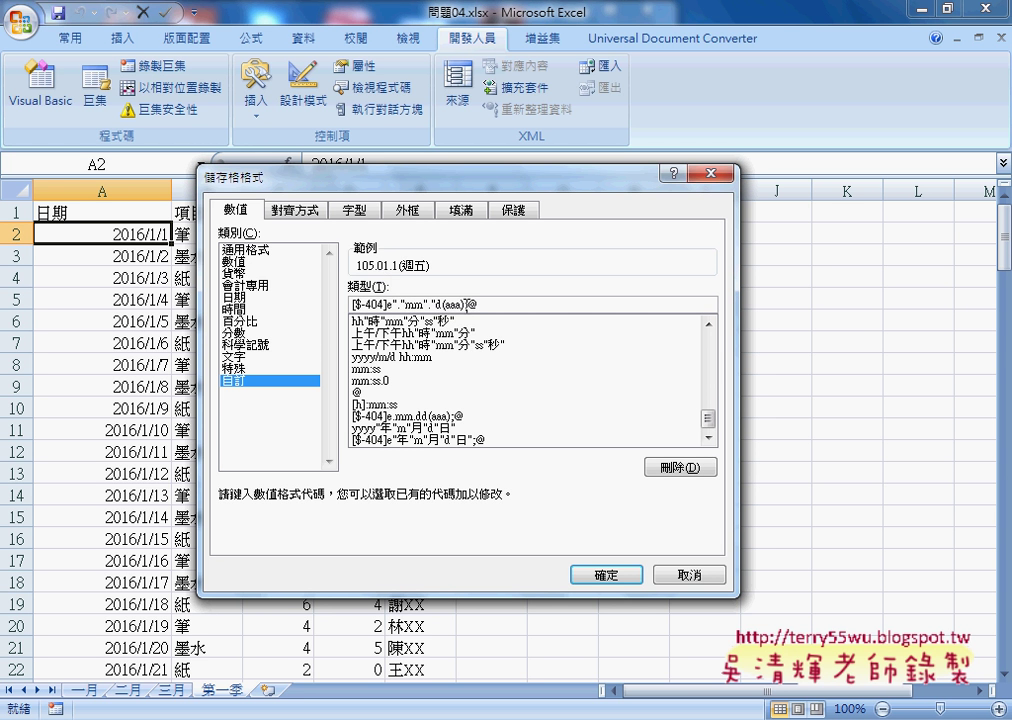
{"action": "type", "text": "d"}
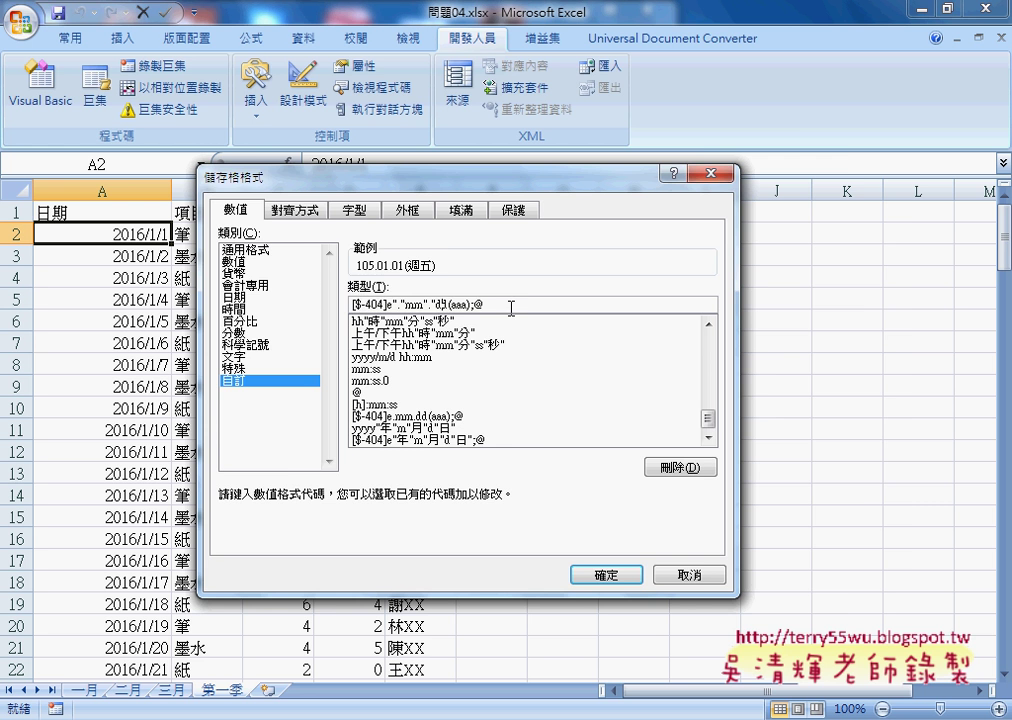
{"action": "left_click_drag", "start_coordinate": [445, 178], "coordinate": [595, 180]}
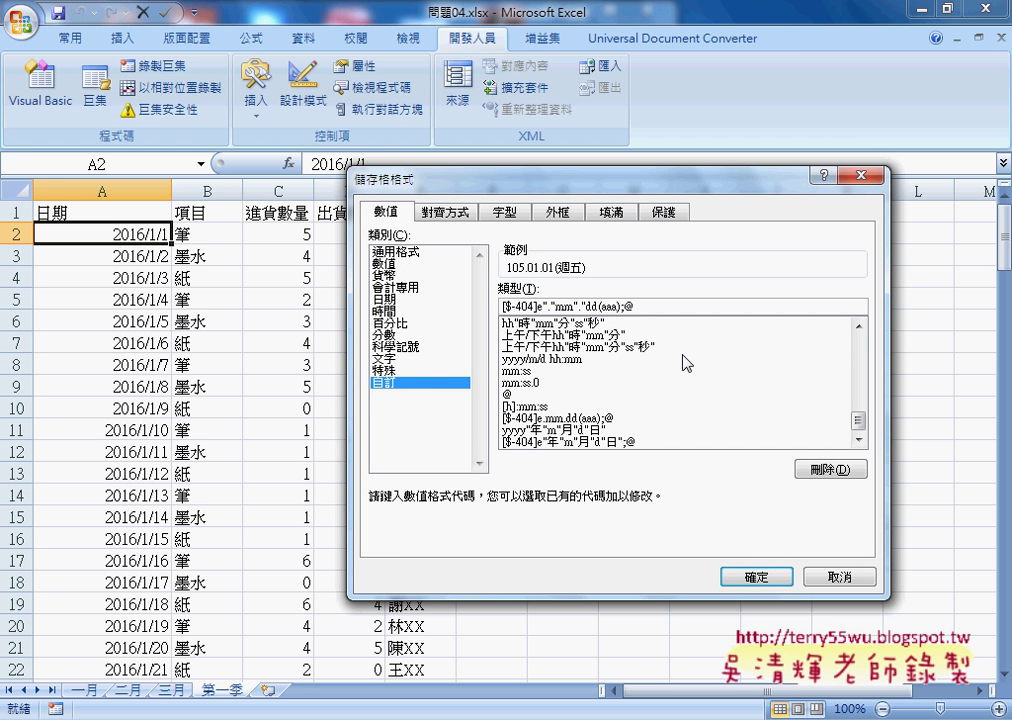
{"action": "left_click", "coordinate": [752, 577]}
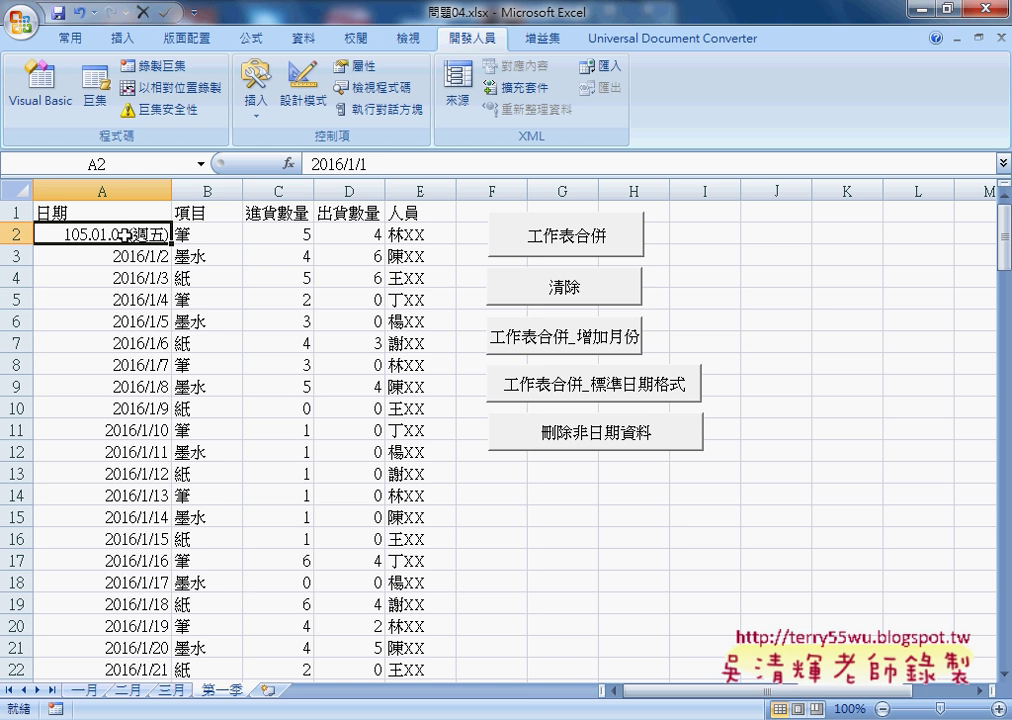
- Copy A2's custom format code [$-404]e"."mm"."dd(aaa);@ from Format Cells, then close it
{"action": "right_click", "coordinate": [124, 233]}
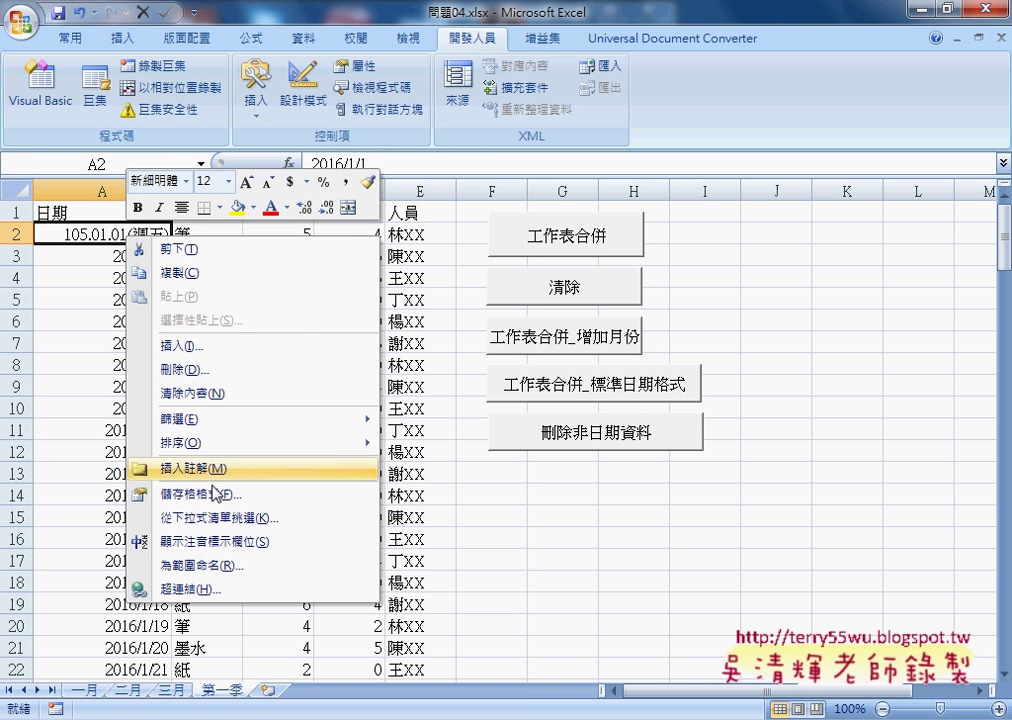
{"action": "left_click", "coordinate": [208, 494]}
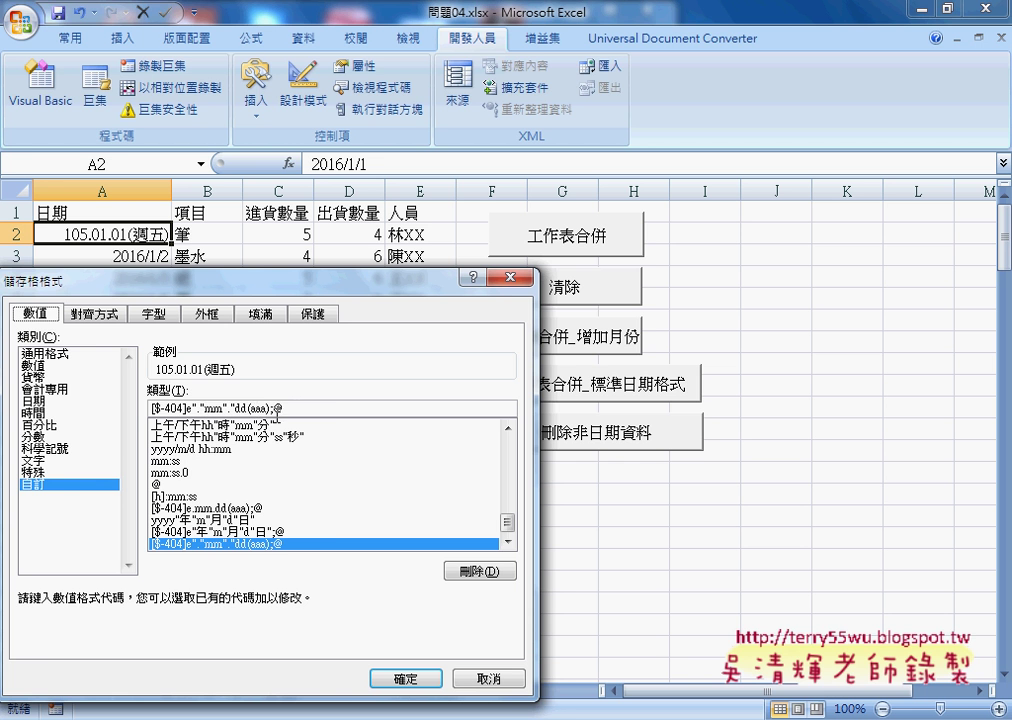
{"action": "left_click_drag", "start_coordinate": [296, 408], "coordinate": [137, 421]}
{"action": "right_click", "coordinate": [212, 409]}
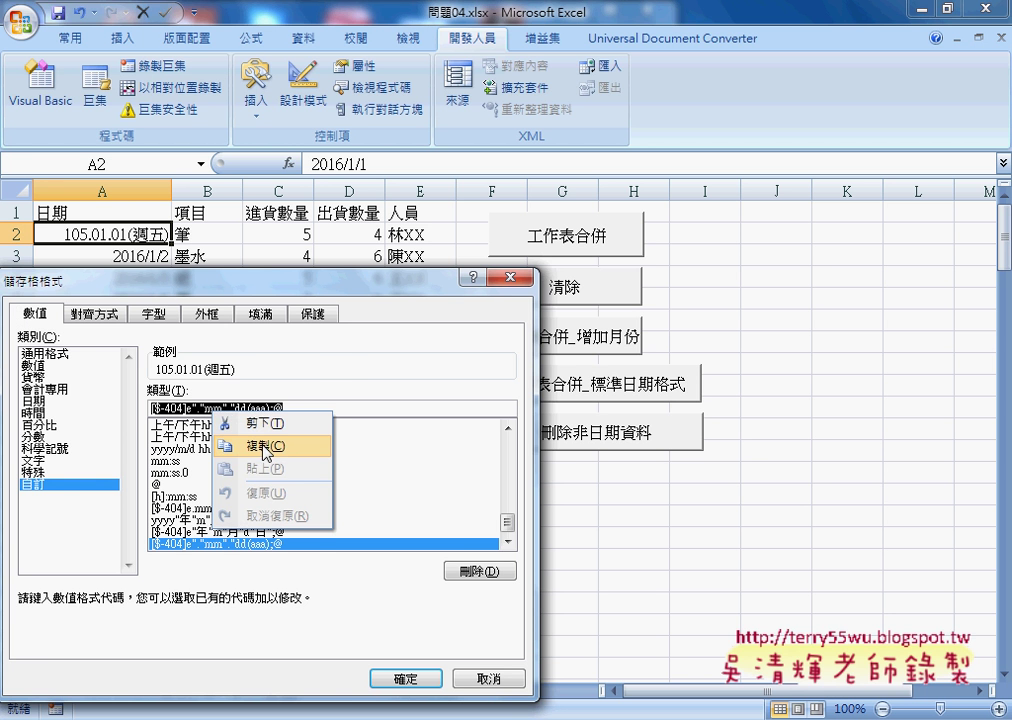
{"action": "left_click", "coordinate": [268, 449]}
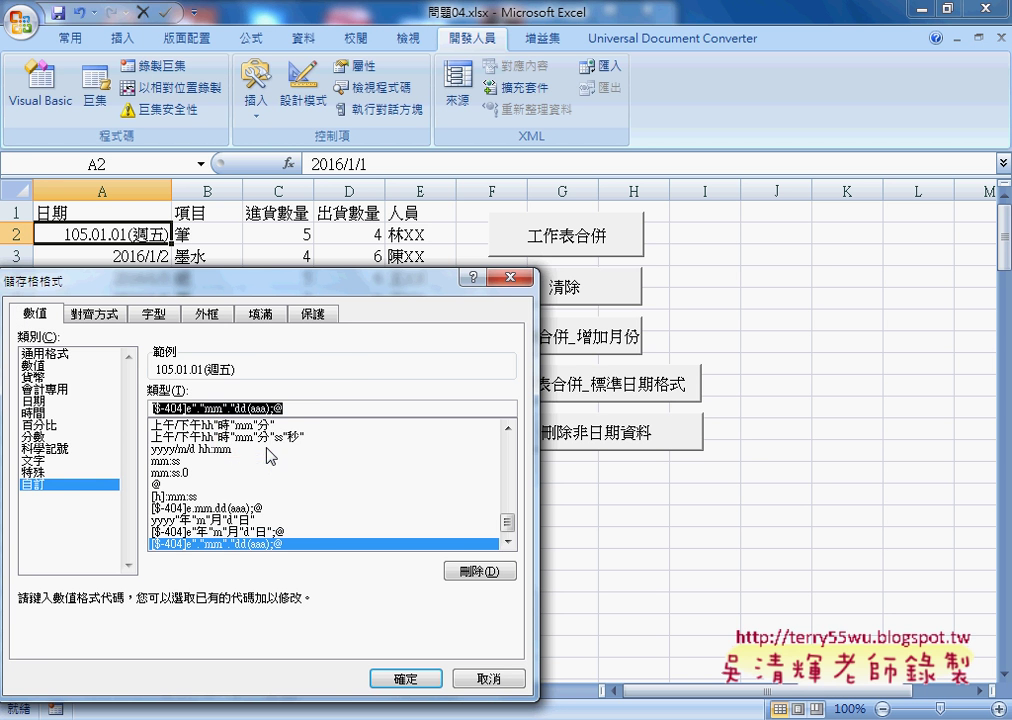
{"action": "left_click", "coordinate": [406, 678]}
{"action": "left_click", "coordinate": [613, 395]}
- Open the 工作表合併_標準日期格式 macro code from the button's Assign Macro dialog
{"action": "right_click", "coordinate": [699, 388]}
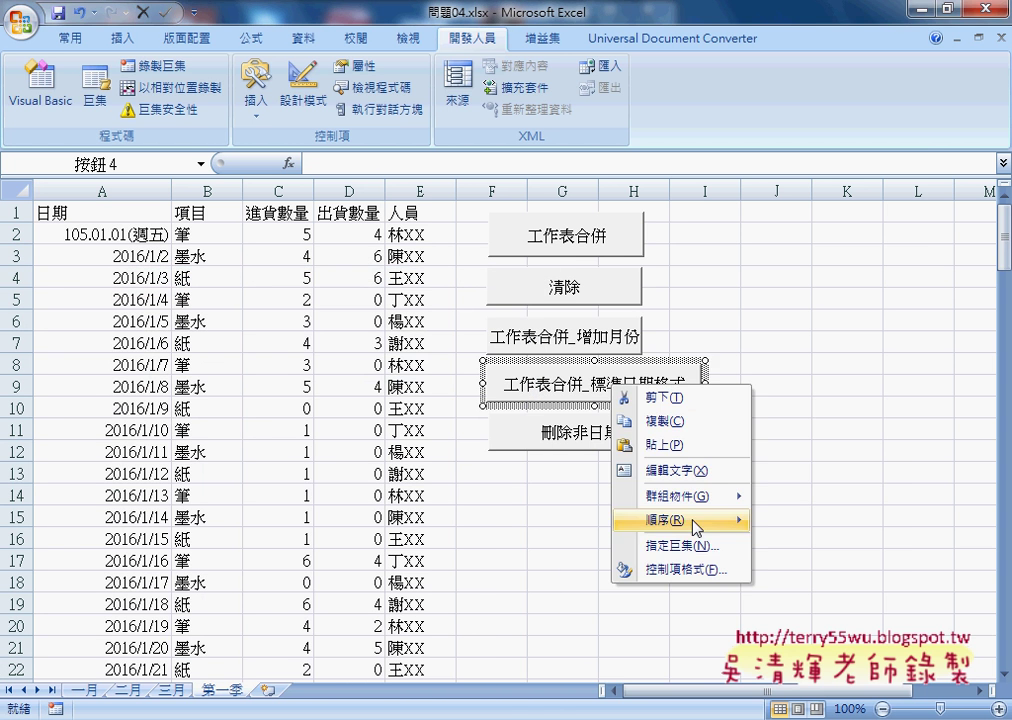
{"action": "left_click", "coordinate": [700, 544]}
{"action": "left_click_drag", "start_coordinate": [677, 349], "coordinate": [627, 248]}
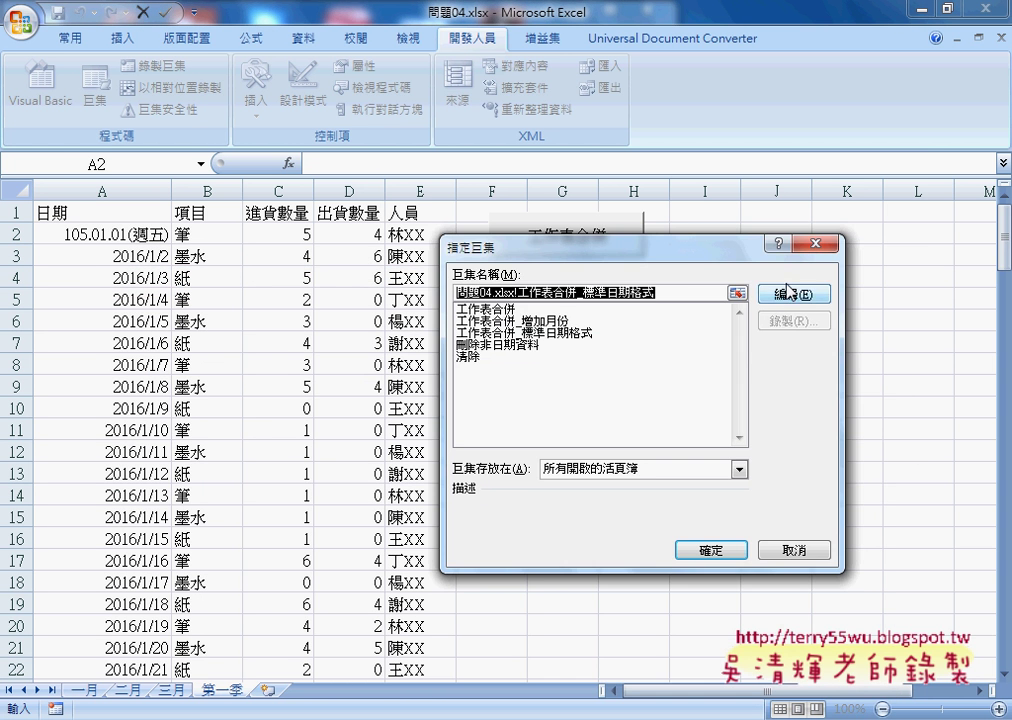
{"action": "left_click", "coordinate": [795, 292]}
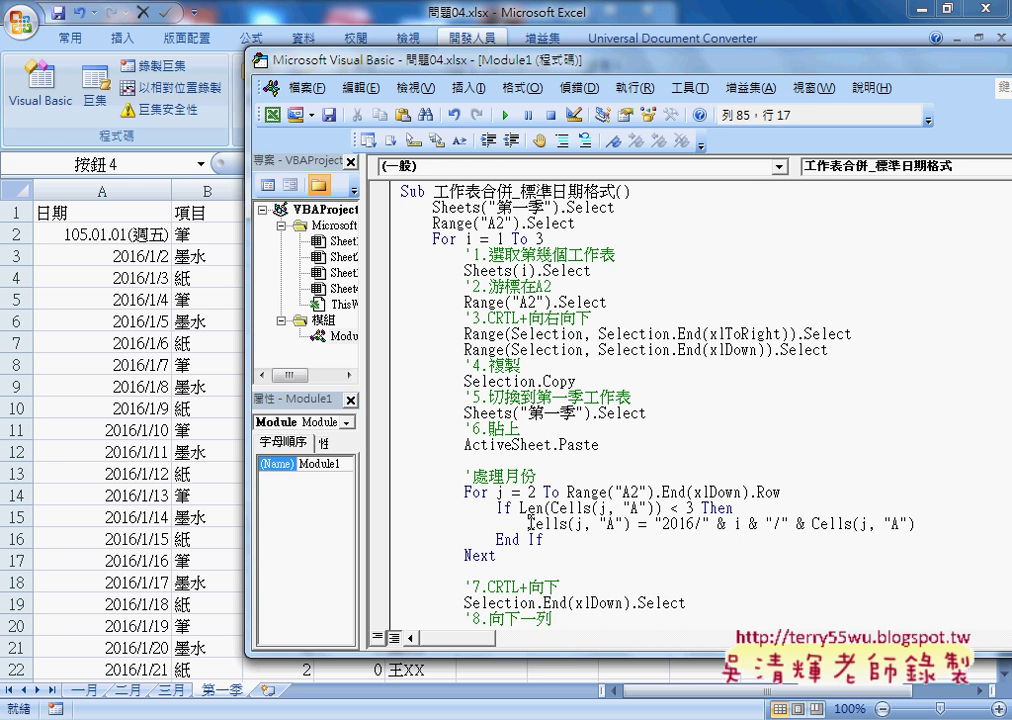
- Add cells.NumberFormatLocal = "[$-404]e"."mm"."dd(aaa);@" after the date-building line
{"action": "left_click", "coordinate": [979, 521]}
{"action": "key", "text": "Return"}
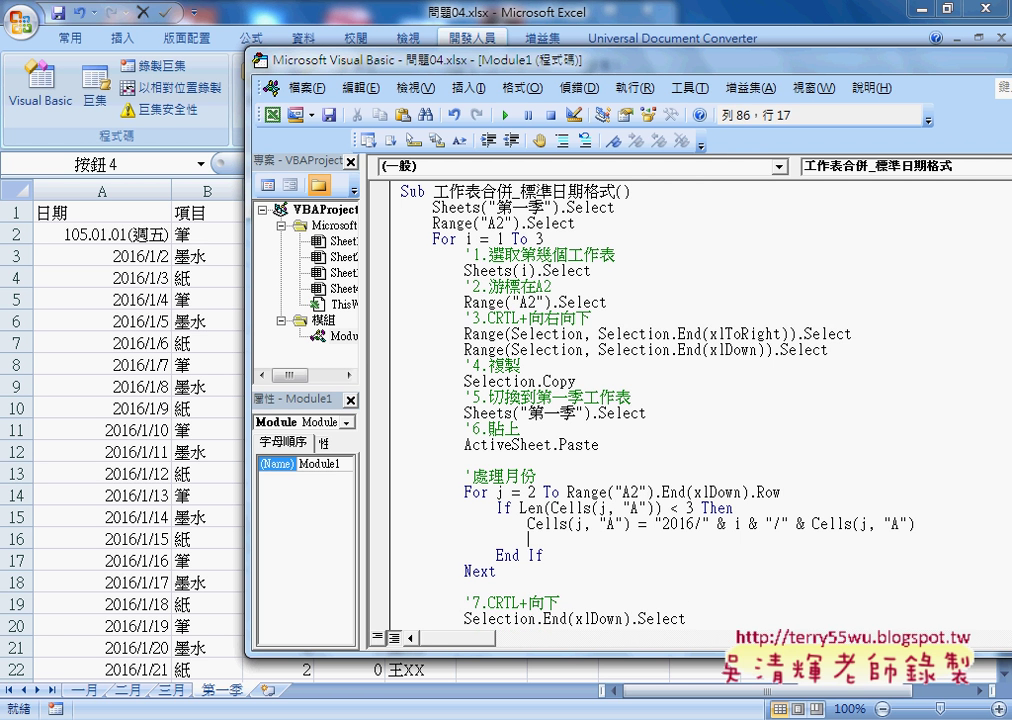
{"action": "type", "text": "ce"}
{"action": "type", "text": "lls."}
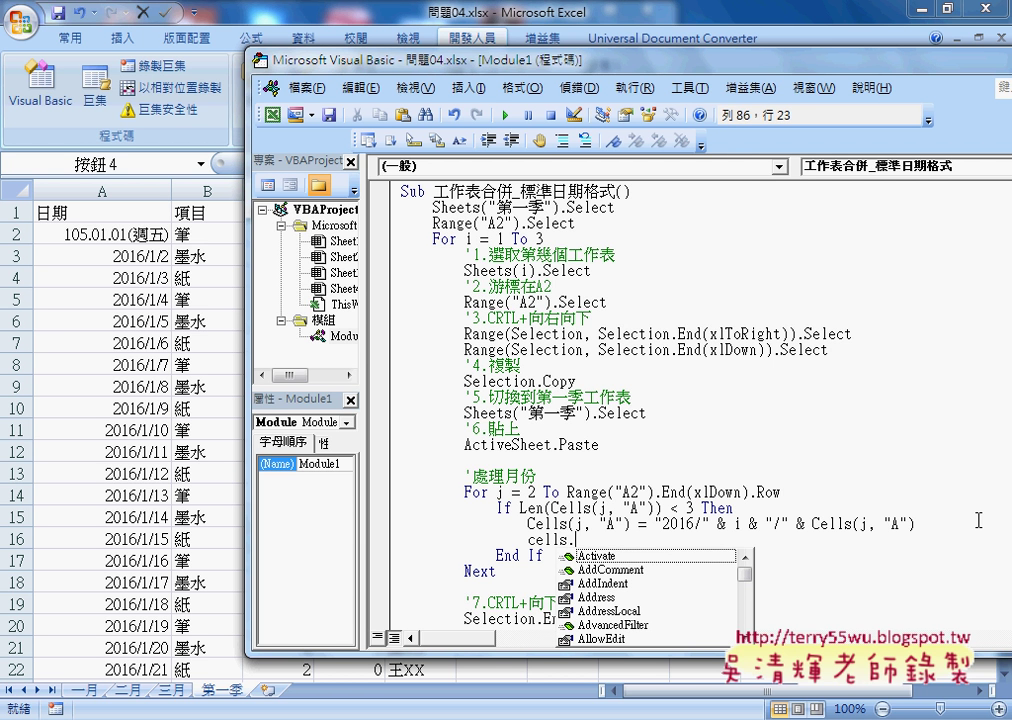
{"action": "type", "text": "n"}
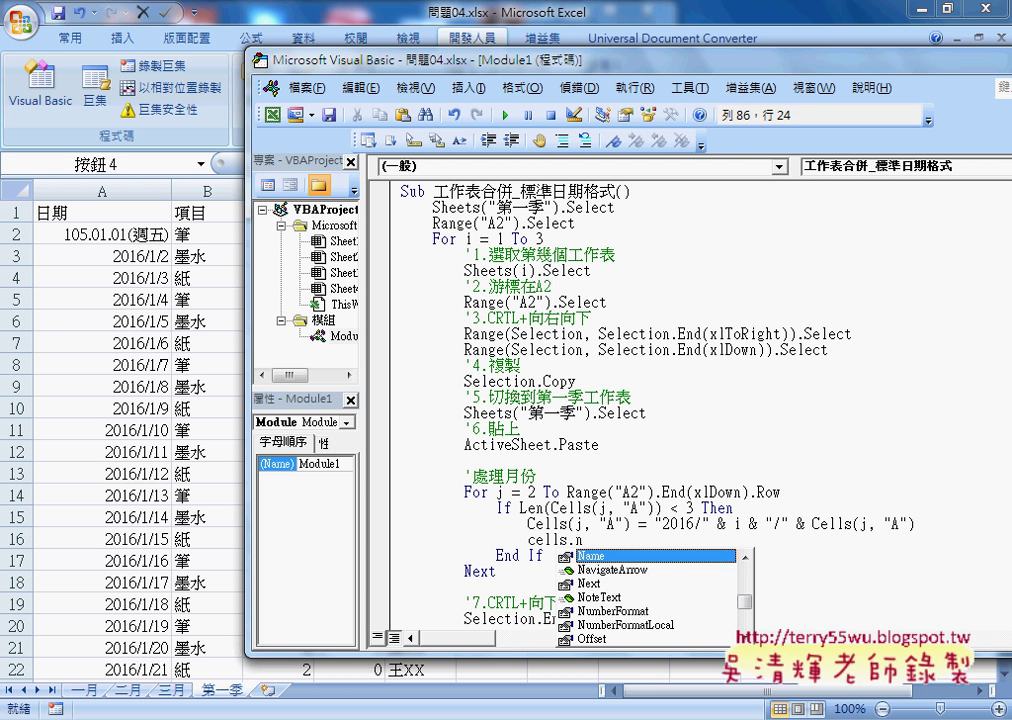
{"action": "key", "text": "Down"}
{"action": "key", "text": "Down"}
{"action": "key", "text": "Down"}
{"action": "key", "text": "Down"}
{"action": "key", "text": "Down"}
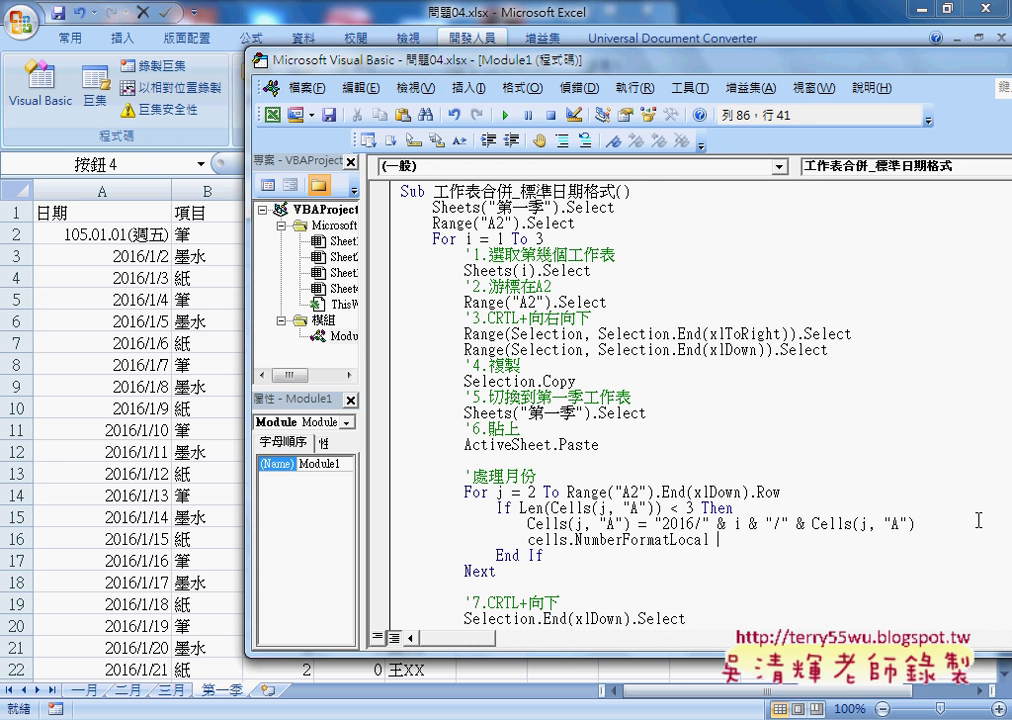
{"action": "type", "text": "="}
{"action": "type", "text": "\"\""}
{"action": "key", "text": "Left"}
{"action": "key", "text": "ctrl+v"}
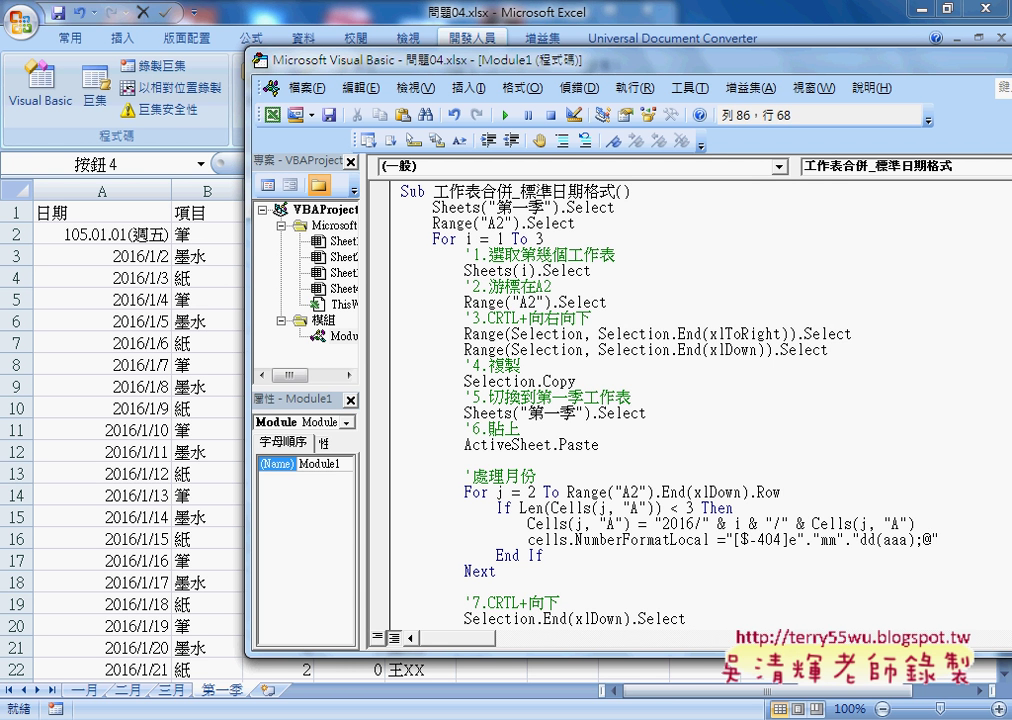
{"action": "left_click", "coordinate": [530, 450]}
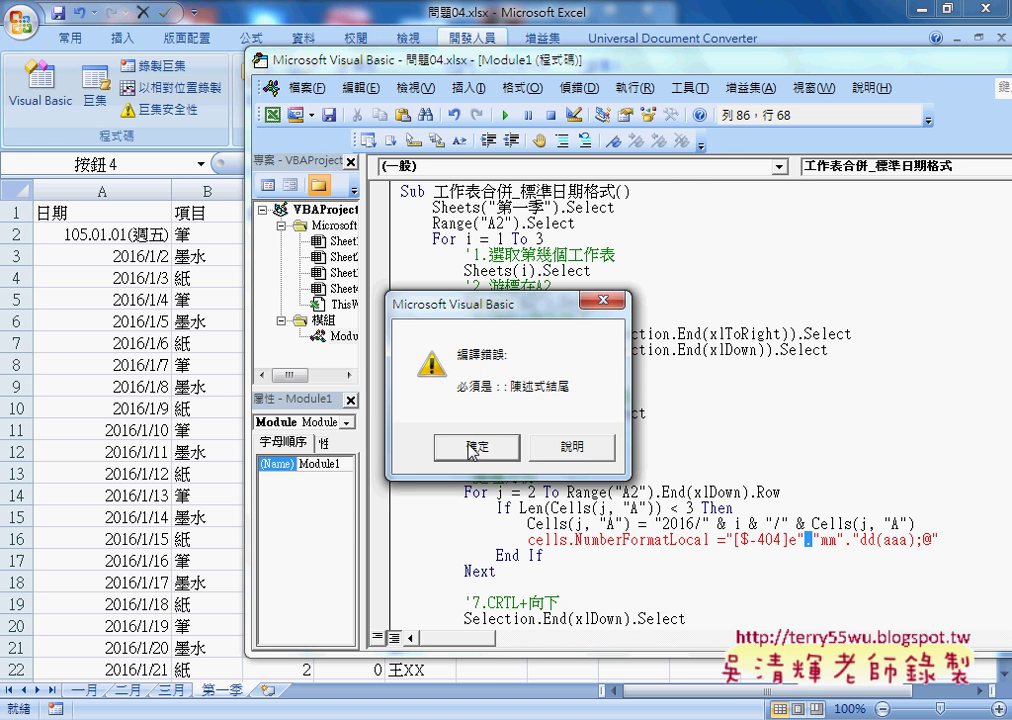
- Dismiss the compile error and double the inner quotes: "[$-404]e"".""mm"".""dd(aaa);@"
{"action": "left_click", "coordinate": [472, 451]}
{"action": "left_click", "coordinate": [849, 540]}
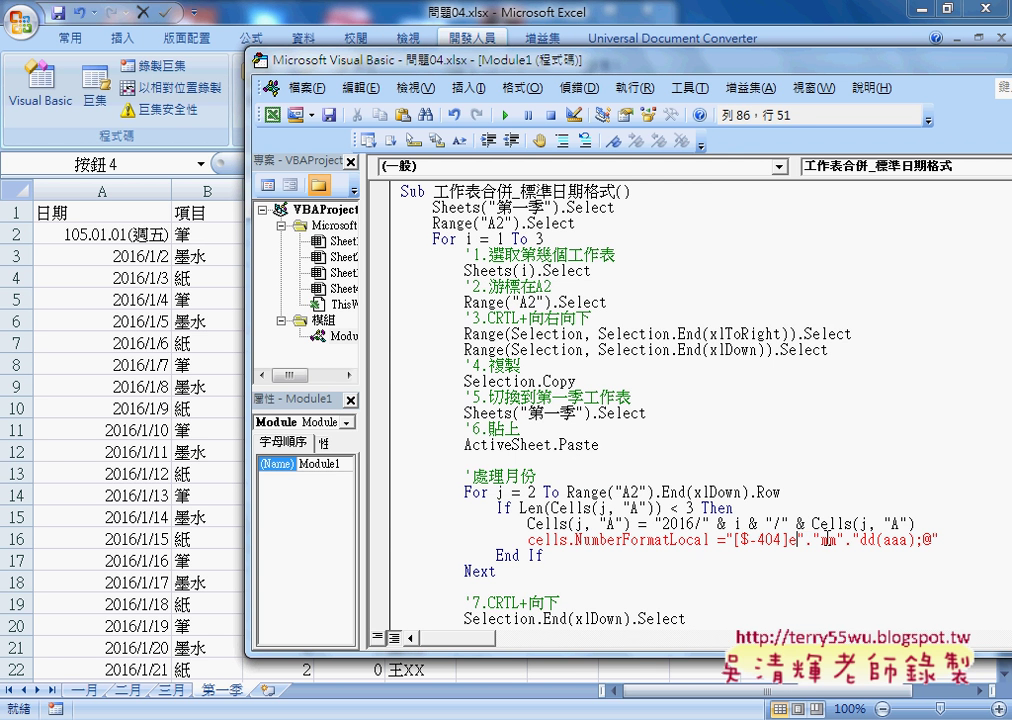
{"action": "type", "text": "\""}
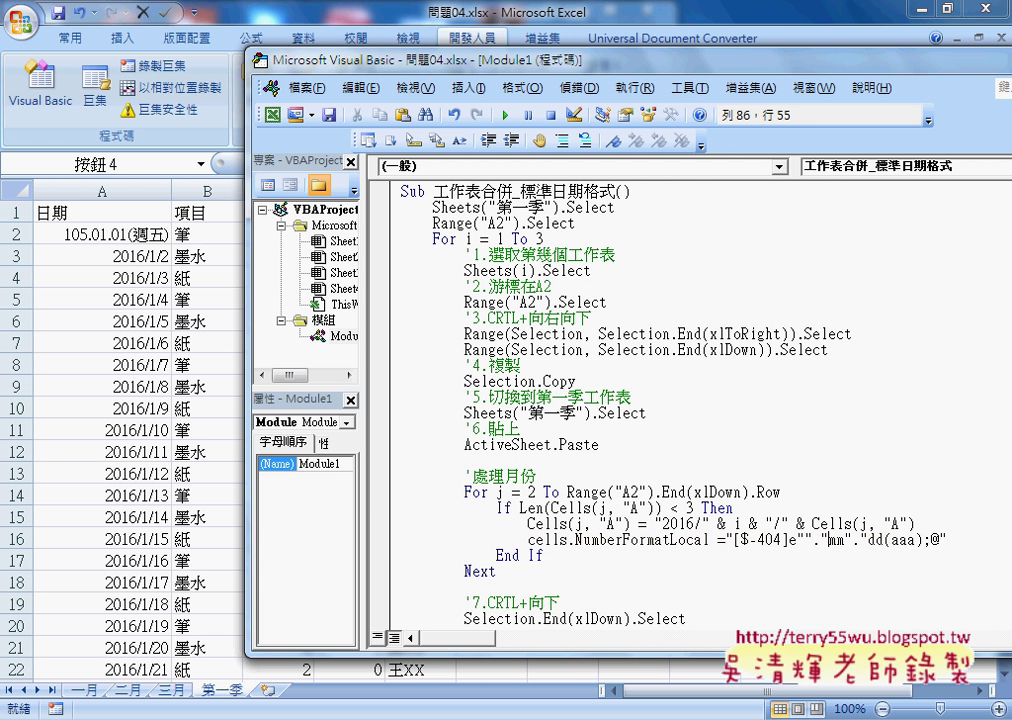
{"action": "type", "text": "\""}
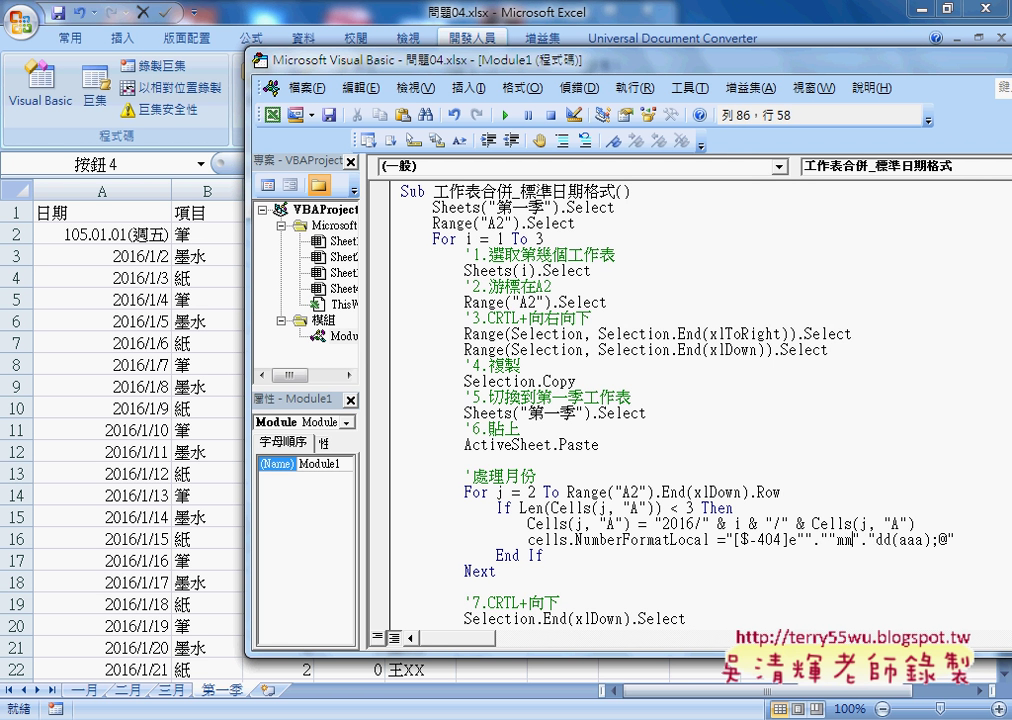
{"action": "key", "text": "Right"}
{"action": "key", "text": "Right"}
{"action": "key", "text": "Right"}
{"action": "key", "text": "Left"}
{"action": "key", "text": "Left"}
{"action": "type", "text": "\""}
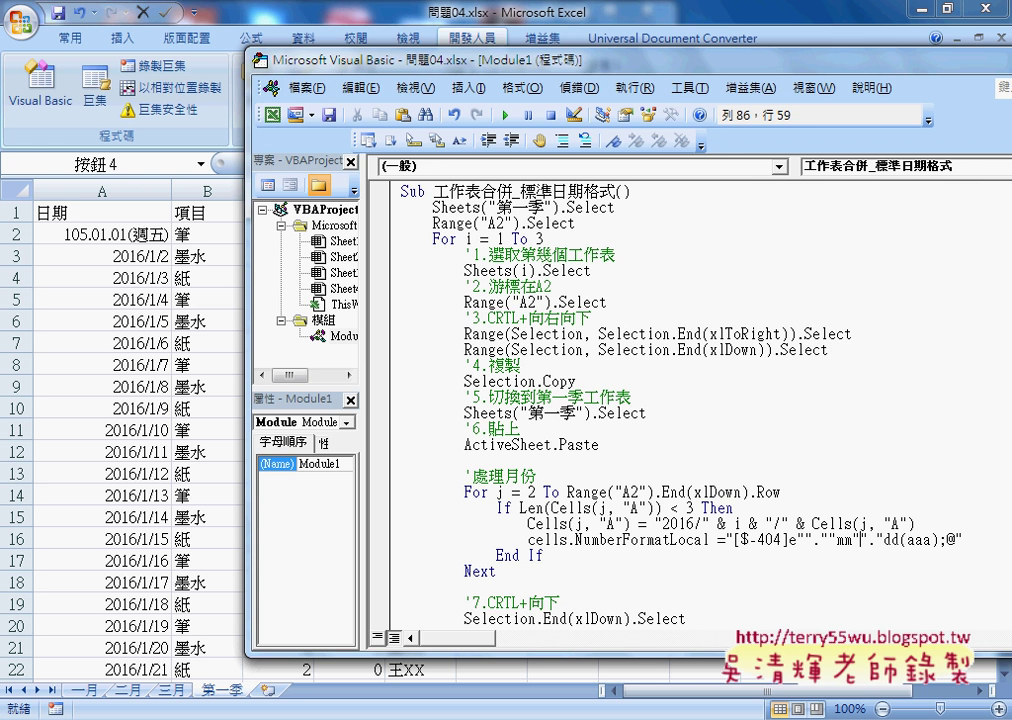
{"action": "key", "text": "Right"}
{"action": "key", "text": "Right"}
{"action": "type", "text": "\""}
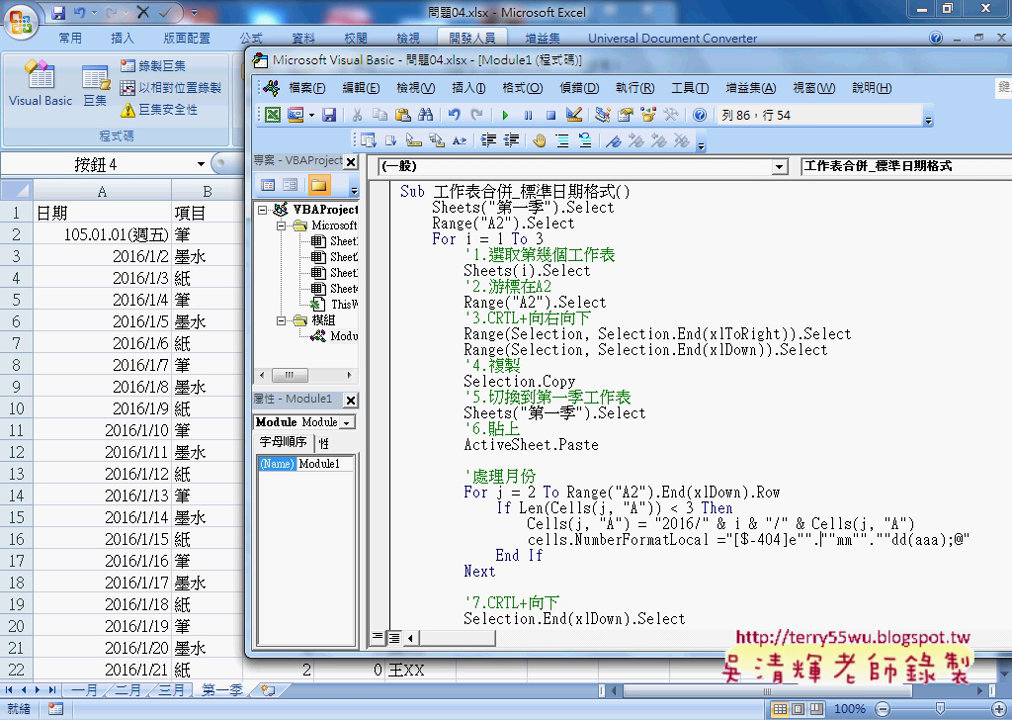
{"action": "key", "text": "Down"}
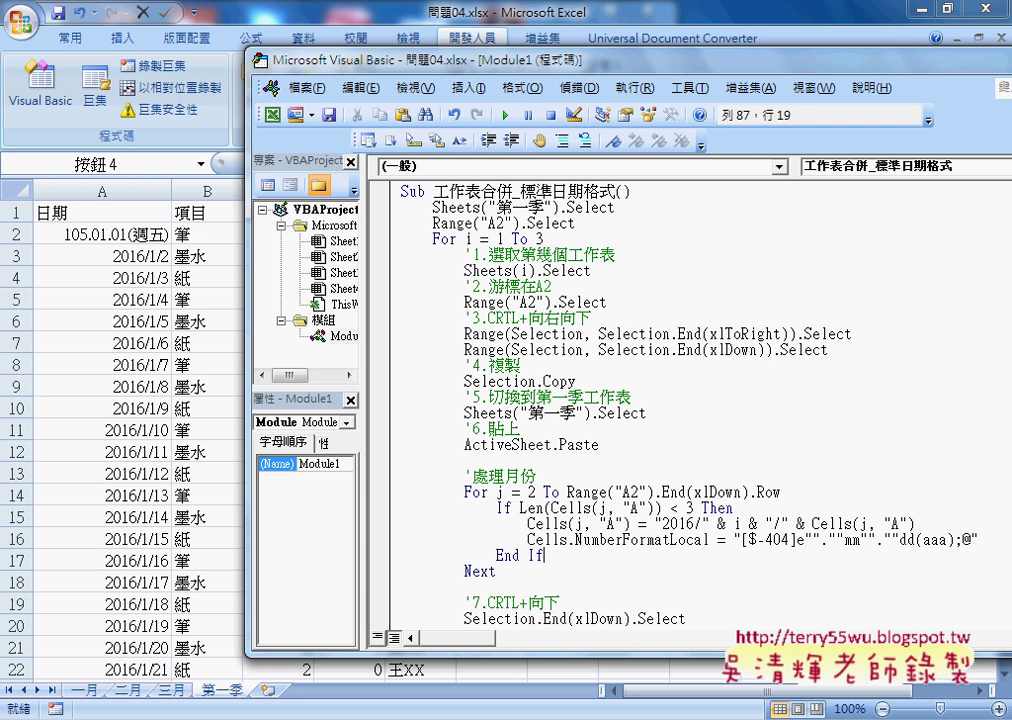
{"action": "left_click_drag", "start_coordinate": [741, 540], "coordinate": [970, 540]}
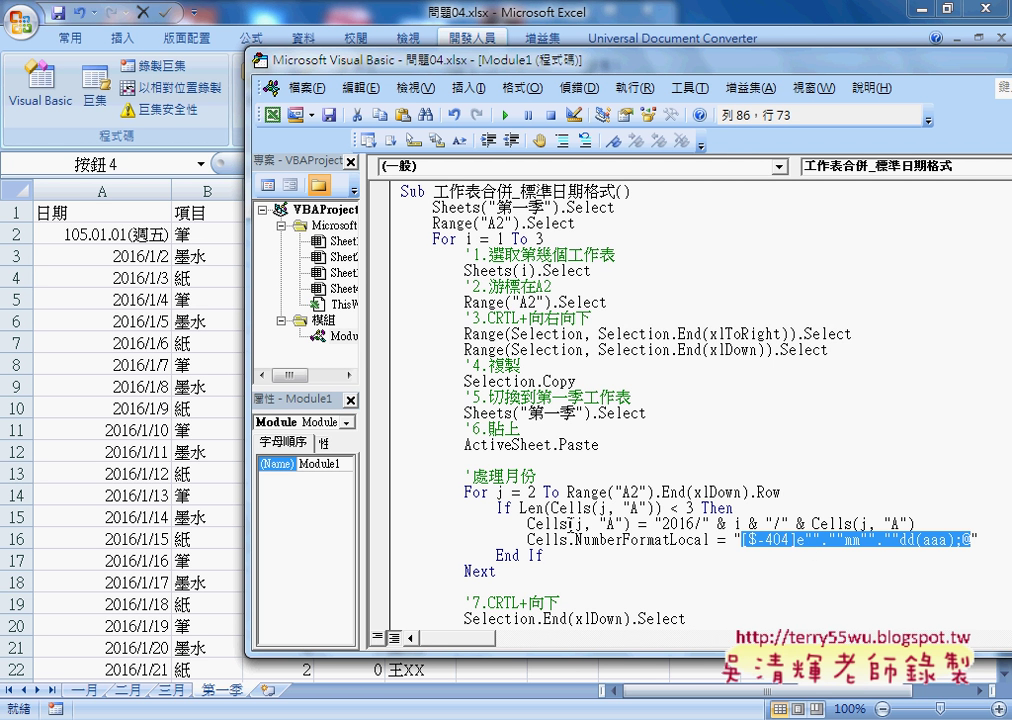
{"action": "left_click_drag", "start_coordinate": [567, 524], "coordinate": [631, 524]}
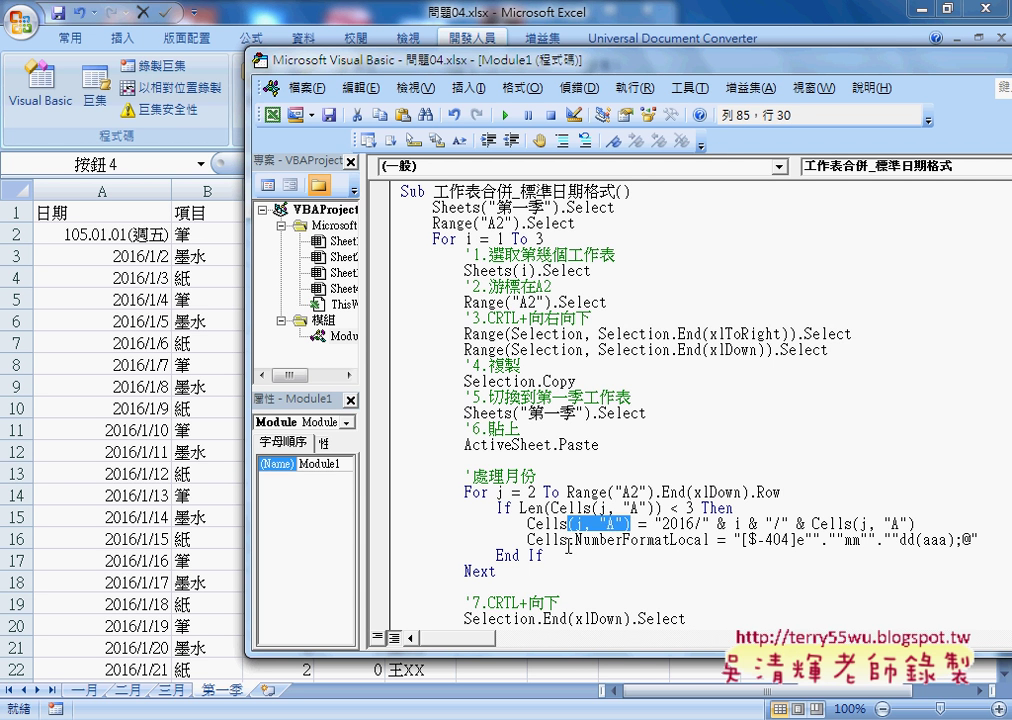
{"action": "mouse_move", "coordinate": [567, 540]}
{"action": "left_mouse_down"}
{"action": "mouse_move", "coordinate": [528, 540]}
{"action": "mouse_move", "coordinate": [631, 524]}
{"action": "left_mouse_up"}
{"action": "left_click_drag", "start_coordinate": [569, 531], "coordinate": [571, 540]}
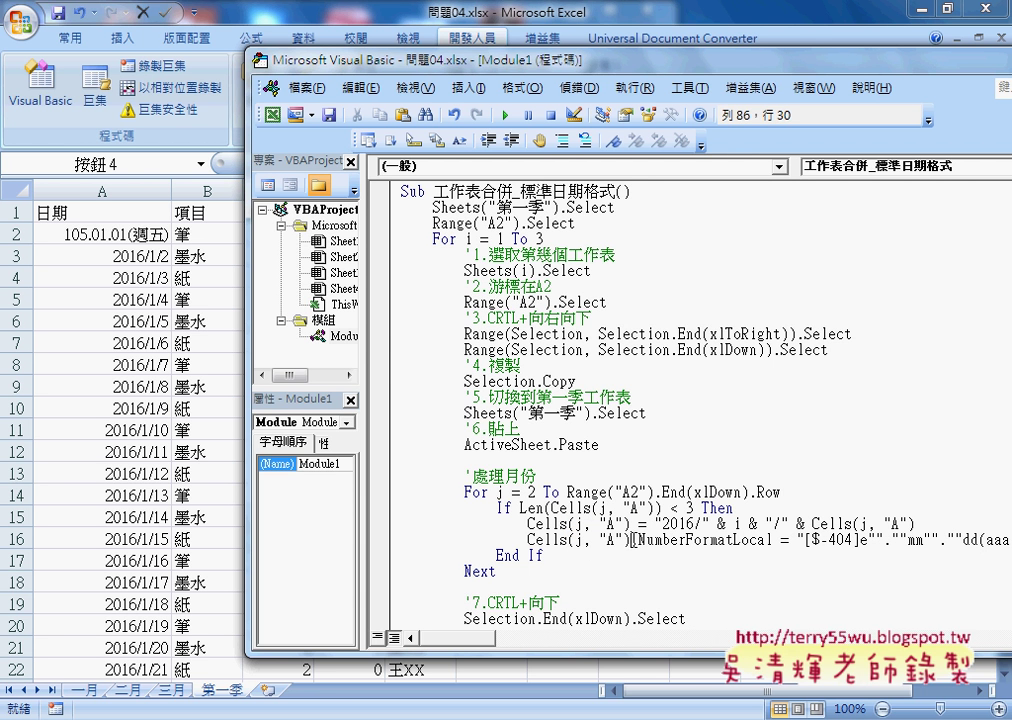
{"action": "left_click_drag", "start_coordinate": [632, 540], "coordinate": [570, 540]}
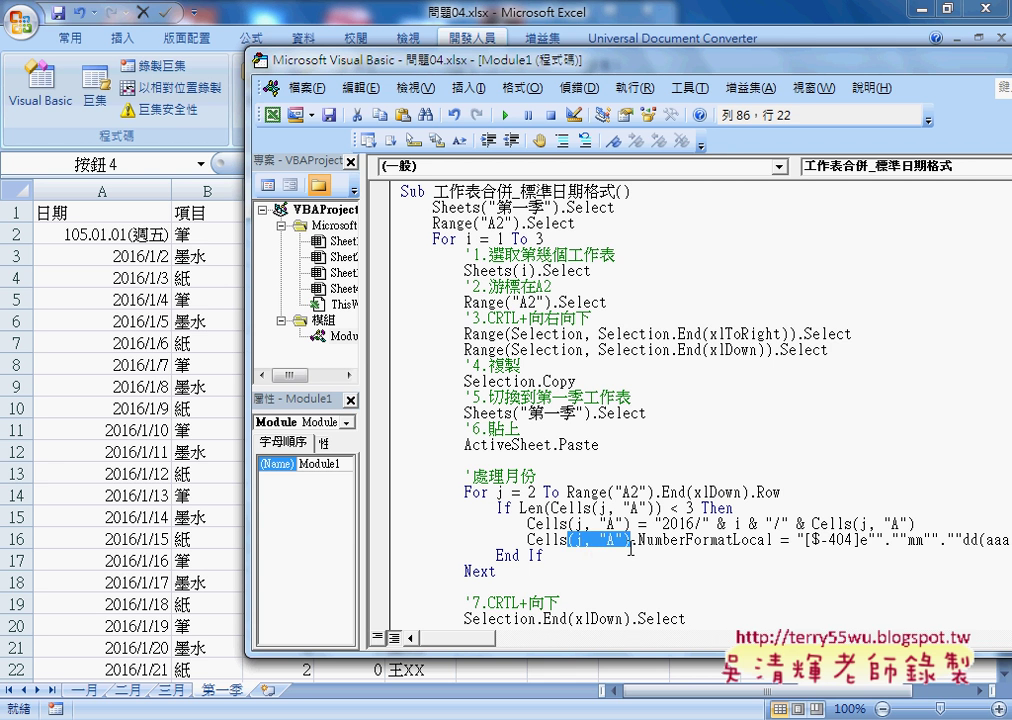
{"action": "left_click", "coordinate": [630, 540]}
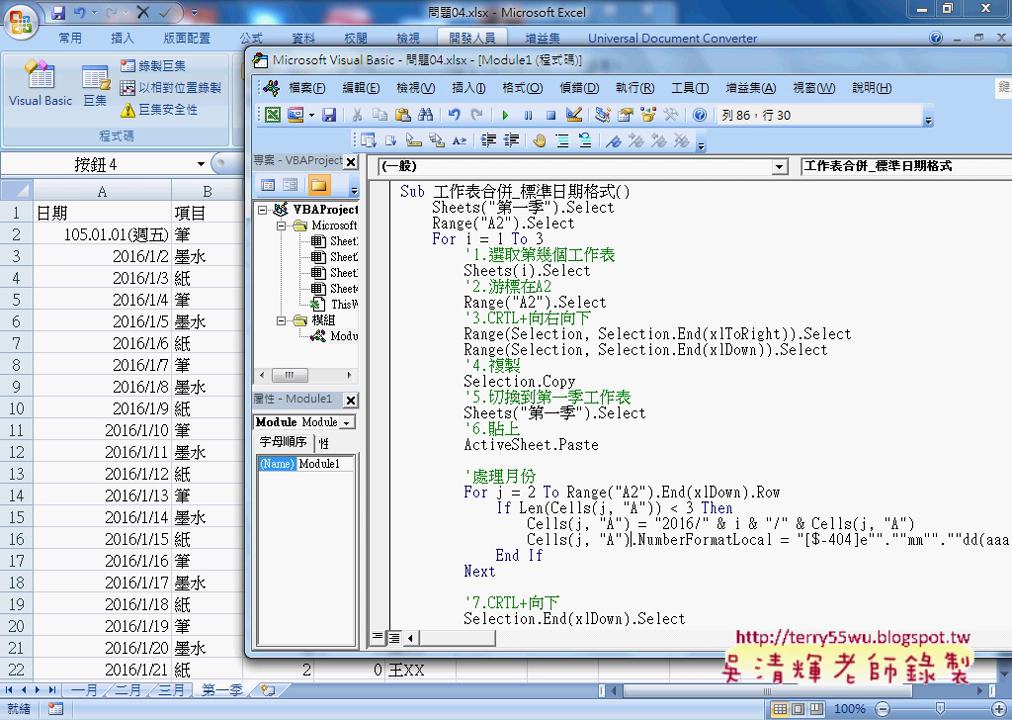
{"action": "type", "text": "."}
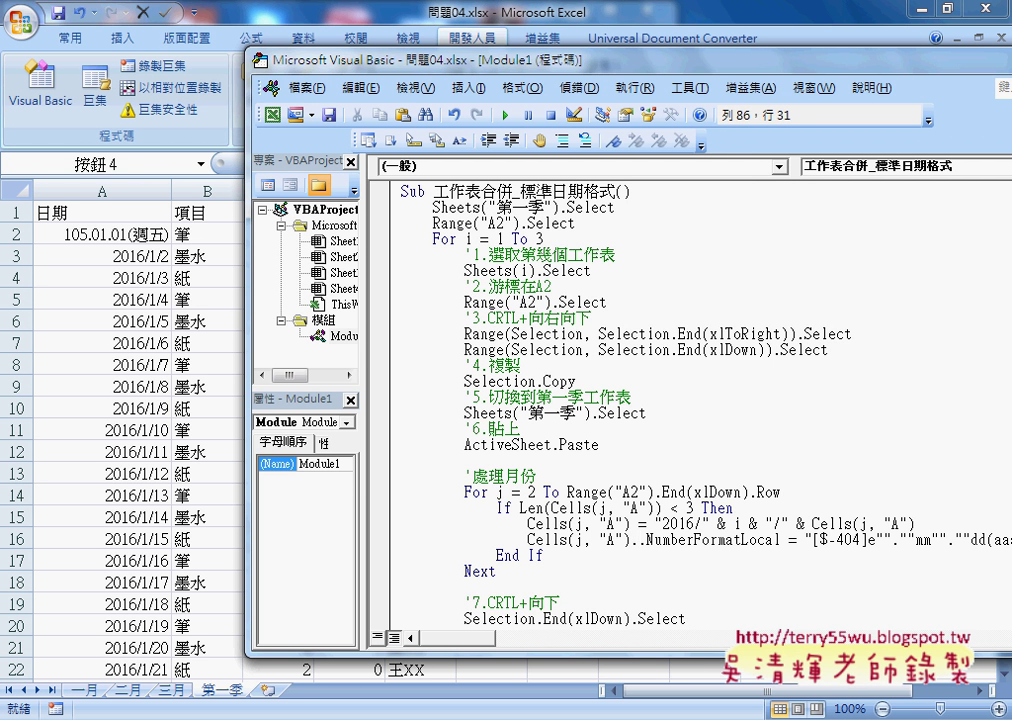
{"action": "key", "text": "BackSpace"}
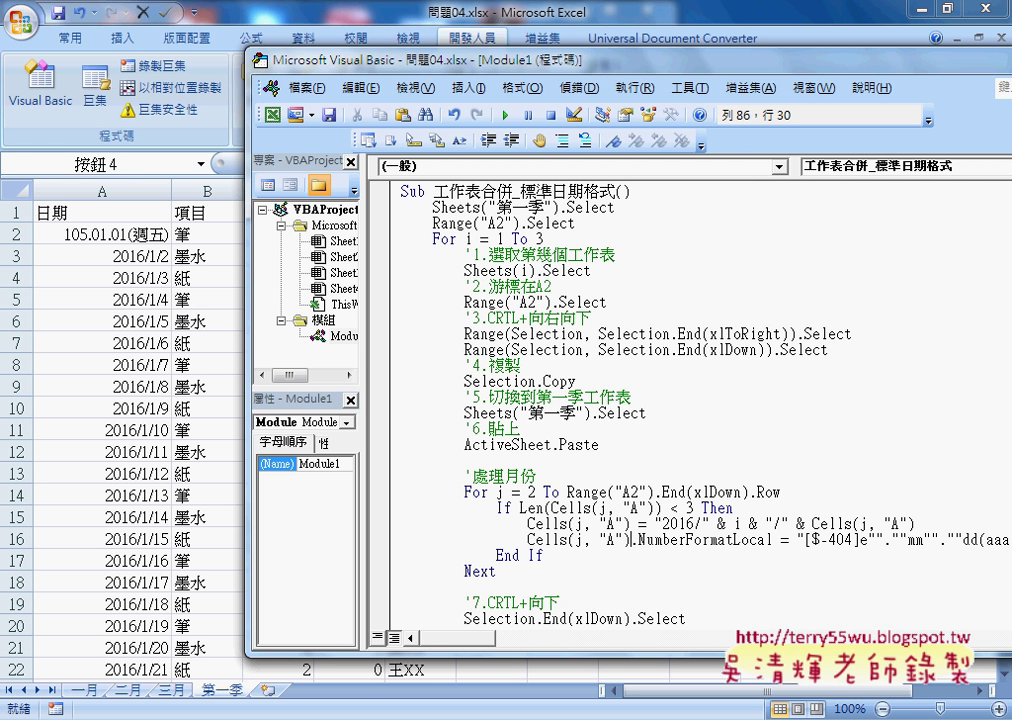
{"action": "left_click_drag", "start_coordinate": [631, 540], "coordinate": [567, 540]}
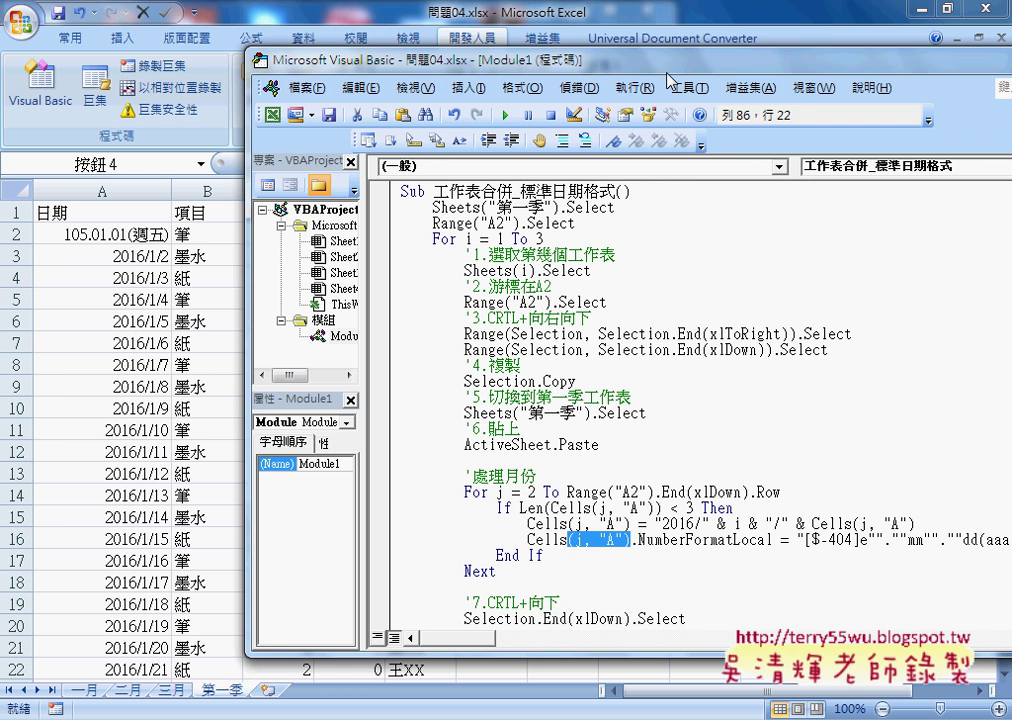
{"action": "left_click_drag", "start_coordinate": [525, 58], "coordinate": [360, 56]}
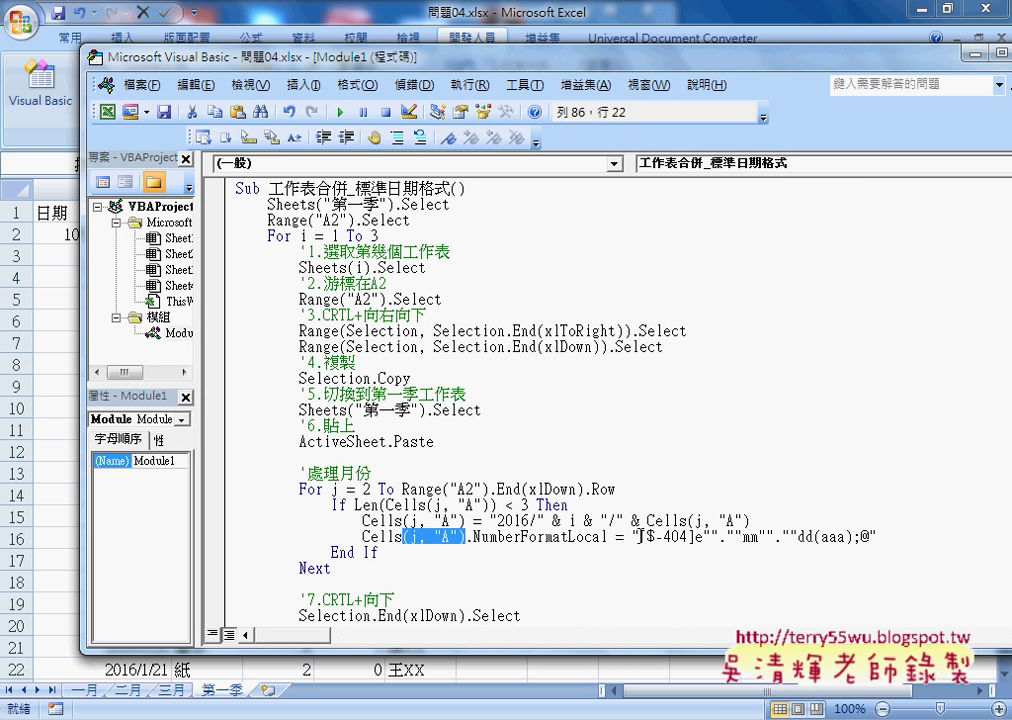
{"action": "left_click_drag", "start_coordinate": [641, 537], "coordinate": [870, 537]}
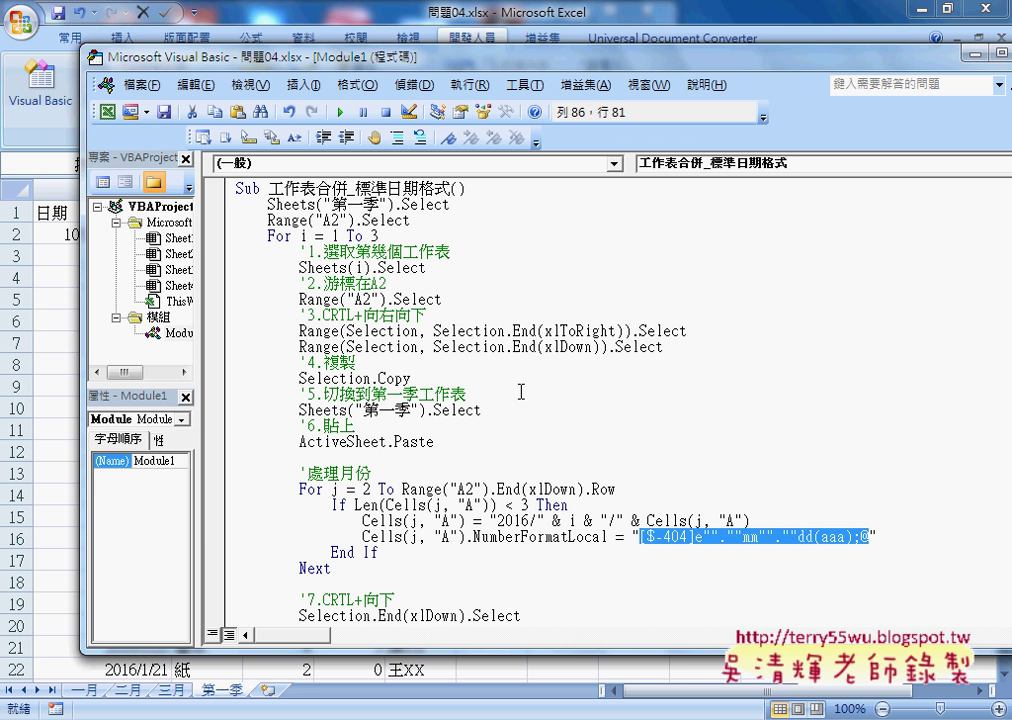
- Clear 第一季 and rerun the 工作表合併_標準日期格式 merge to get ROC-style dates
{"action": "left_click", "coordinate": [565, 44]}
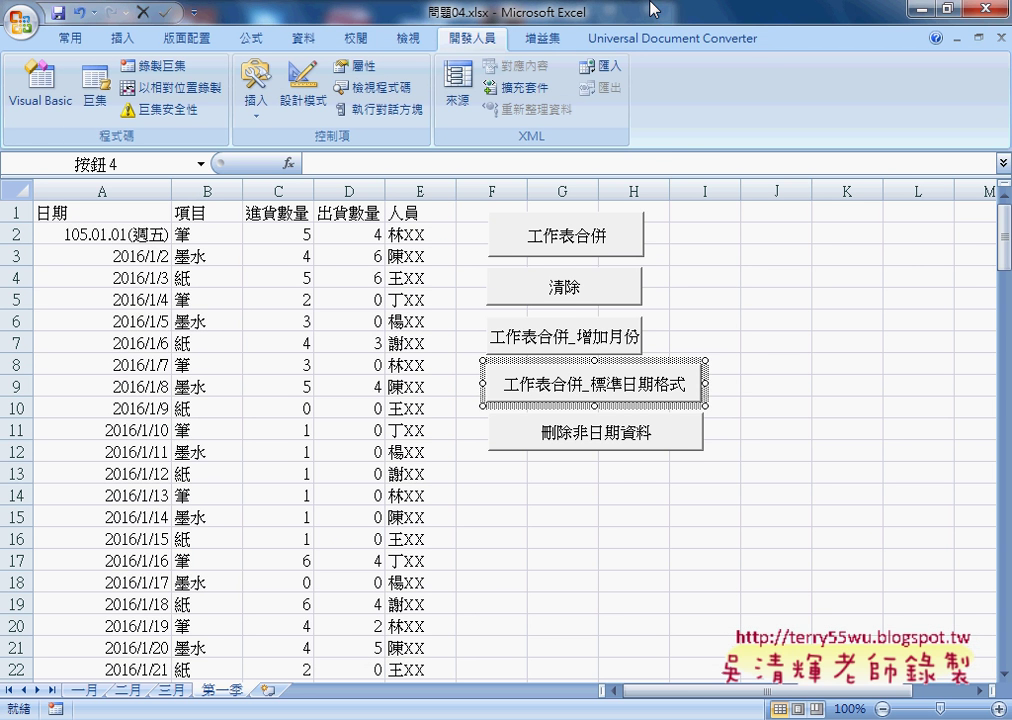
{"action": "left_click", "coordinate": [577, 293]}
{"action": "left_click", "coordinate": [742, 340]}
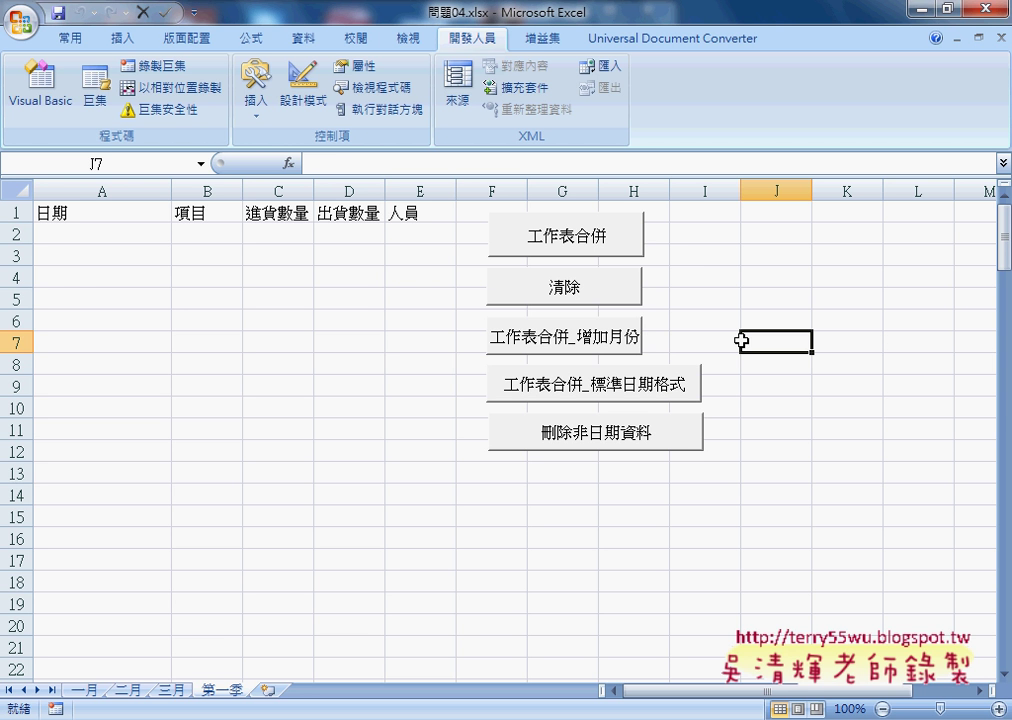
{"action": "left_click", "coordinate": [608, 388]}
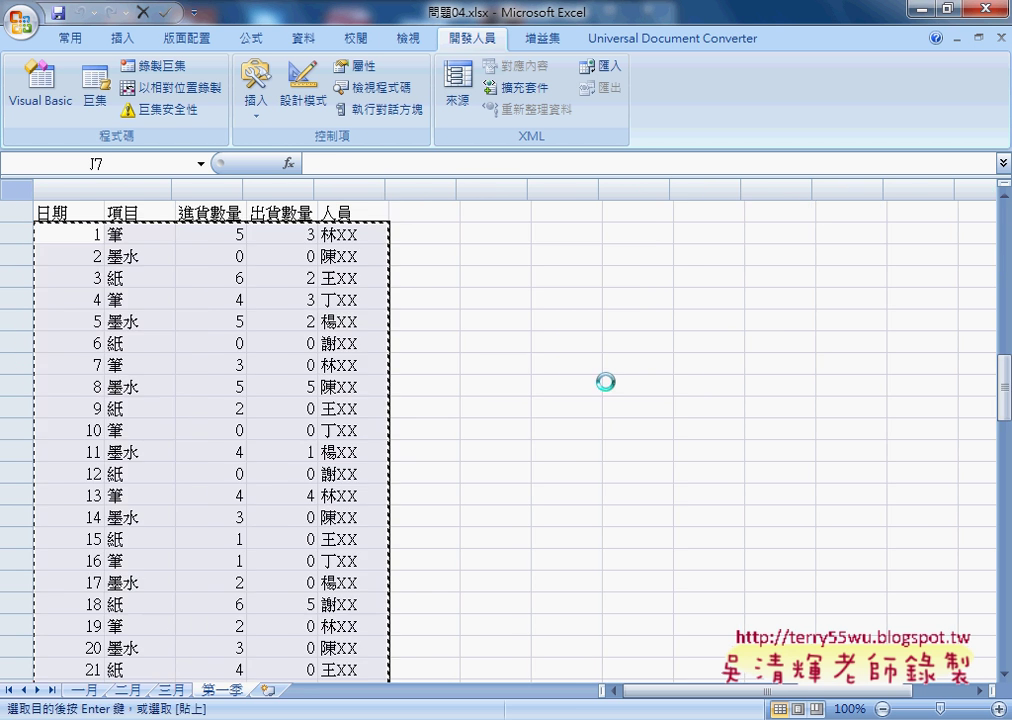
- Inspect the merged dates like 105.03.01(週二), finding row 61's 2016/2/30 left unconverted
{"action": "left_click", "coordinate": [135, 256]}
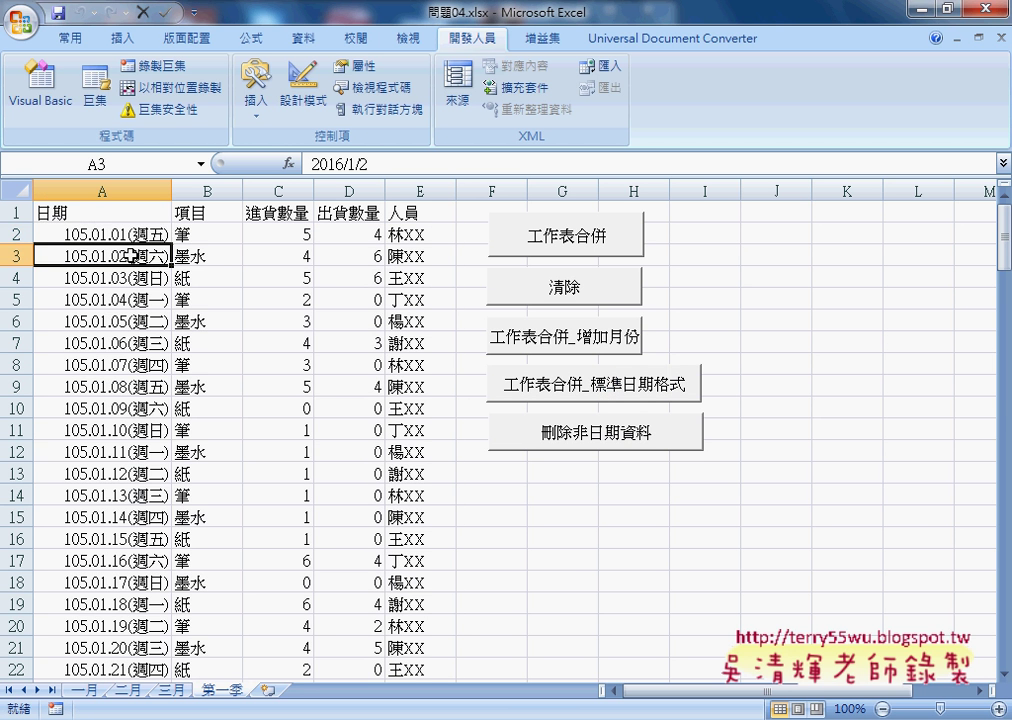
{"action": "left_click", "coordinate": [136, 278]}
{"action": "left_click", "coordinate": [137, 299]}
{"action": "scroll", "coordinate": [138, 300], "scroll_direction": "down", "scroll_amount": 3}
{"action": "scroll", "coordinate": [138, 300], "scroll_direction": "down", "scroll_amount": 6}
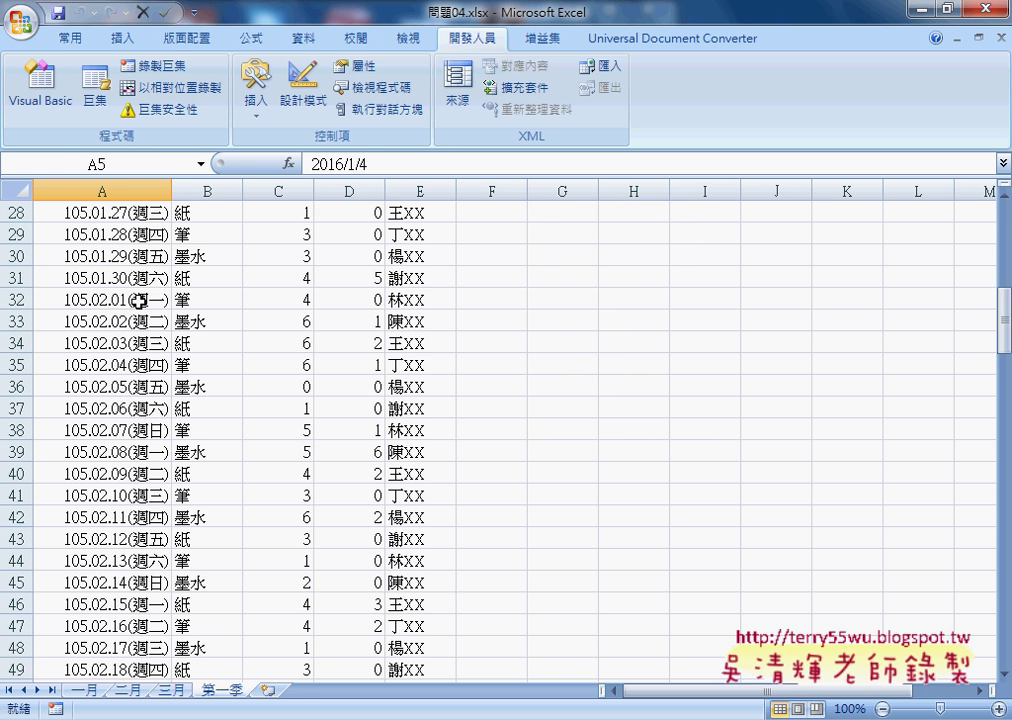
{"action": "scroll", "coordinate": [138, 300], "scroll_direction": "down", "scroll_amount": 3}
{"action": "scroll", "coordinate": [138, 300], "scroll_direction": "down", "scroll_amount": 3}
{"action": "scroll", "coordinate": [138, 300], "scroll_direction": "down", "scroll_amount": 2}
{"action": "scroll", "coordinate": [139, 300], "scroll_direction": "down", "scroll_amount": 2}
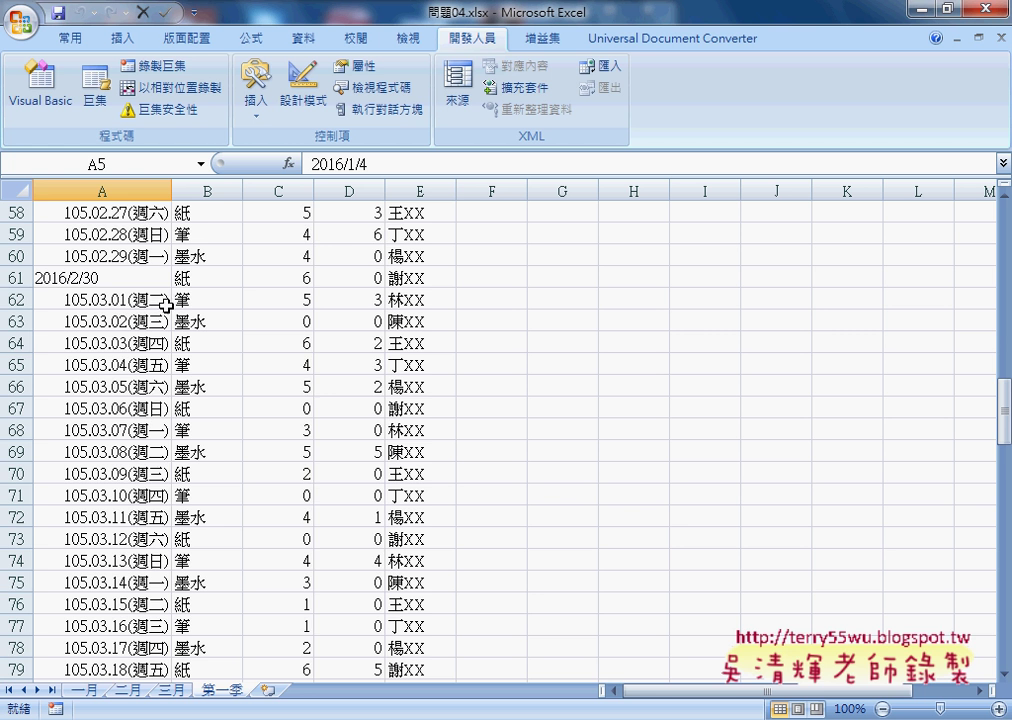
{"action": "scroll", "coordinate": [185, 300], "scroll_direction": "down", "scroll_amount": 2}
{"action": "scroll", "coordinate": [185, 300], "scroll_direction": "down", "scroll_amount": 2}
{"action": "scroll", "coordinate": [186, 305], "scroll_direction": "up", "scroll_amount": 3}
{"action": "scroll", "coordinate": [186, 306], "scroll_direction": "up", "scroll_amount": 1}
{"action": "mouse_move", "coordinate": [432, 296]}
{"action": "left_mouse_down"}
{"action": "mouse_move", "coordinate": [20, 283]}
{"action": "mouse_move", "coordinate": [432, 300]}
{"action": "left_mouse_up"}
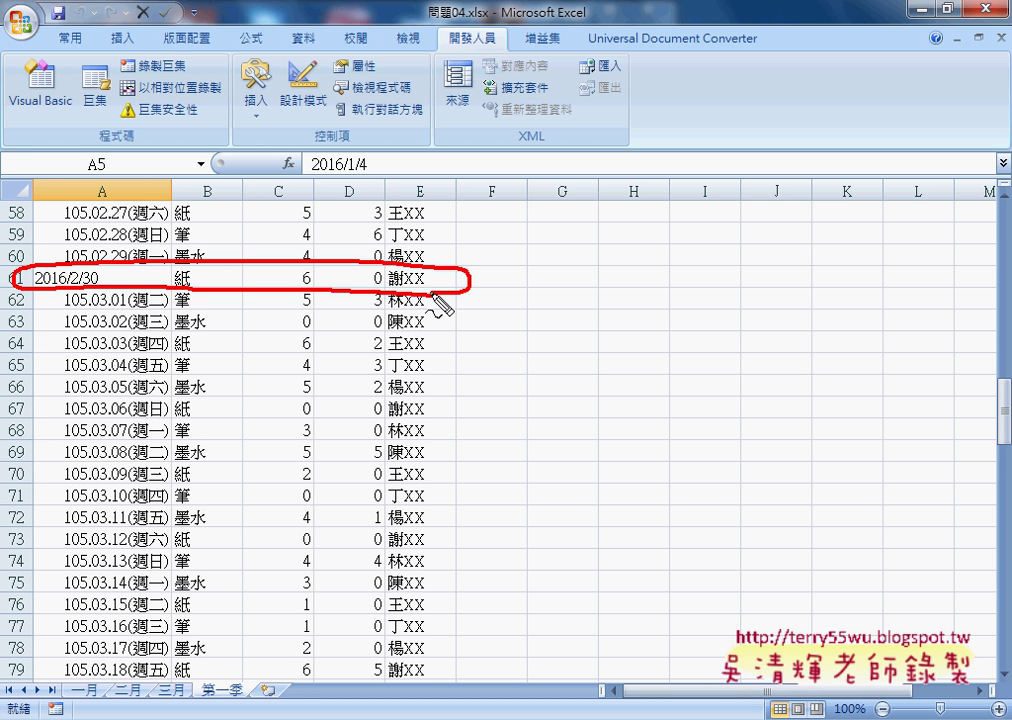
- Return to the top of 第一季 and run the 刪除非日期資料 macro
{"action": "key", "text": "Escape"}
{"action": "scroll", "coordinate": [521, 289], "scroll_direction": "up", "scroll_amount": 4}
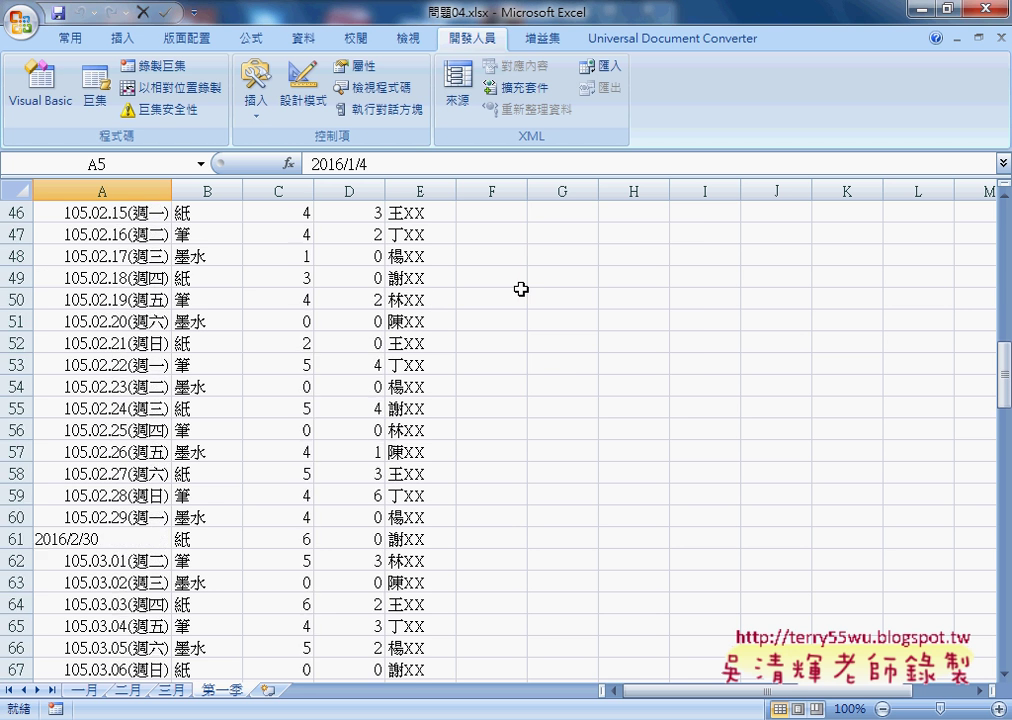
{"action": "scroll", "coordinate": [521, 289], "scroll_direction": "up", "scroll_amount": 4}
{"action": "scroll", "coordinate": [521, 289], "scroll_direction": "up", "scroll_amount": 6}
{"action": "scroll", "coordinate": [521, 289], "scroll_direction": "up", "scroll_amount": 4}
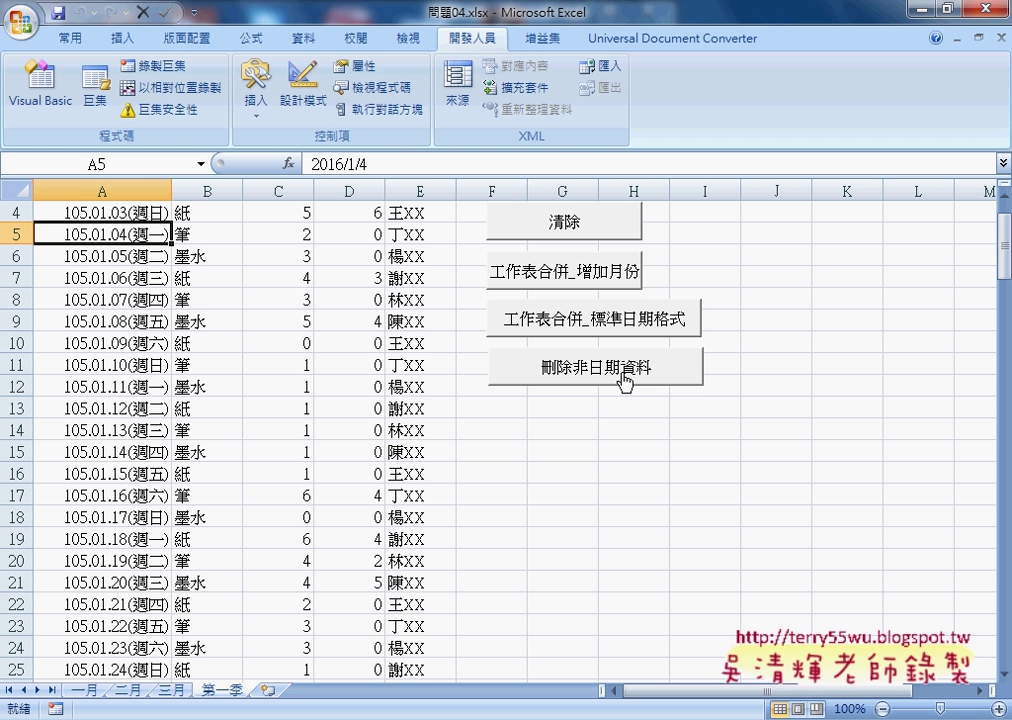
{"action": "left_click", "coordinate": [625, 380]}
- Check the results: the invalid-date rows are gone, but so is the header row
{"action": "scroll", "coordinate": [558, 453], "scroll_direction": "down", "scroll_amount": 3}
{"action": "scroll", "coordinate": [558, 453], "scroll_direction": "down", "scroll_amount": 7}
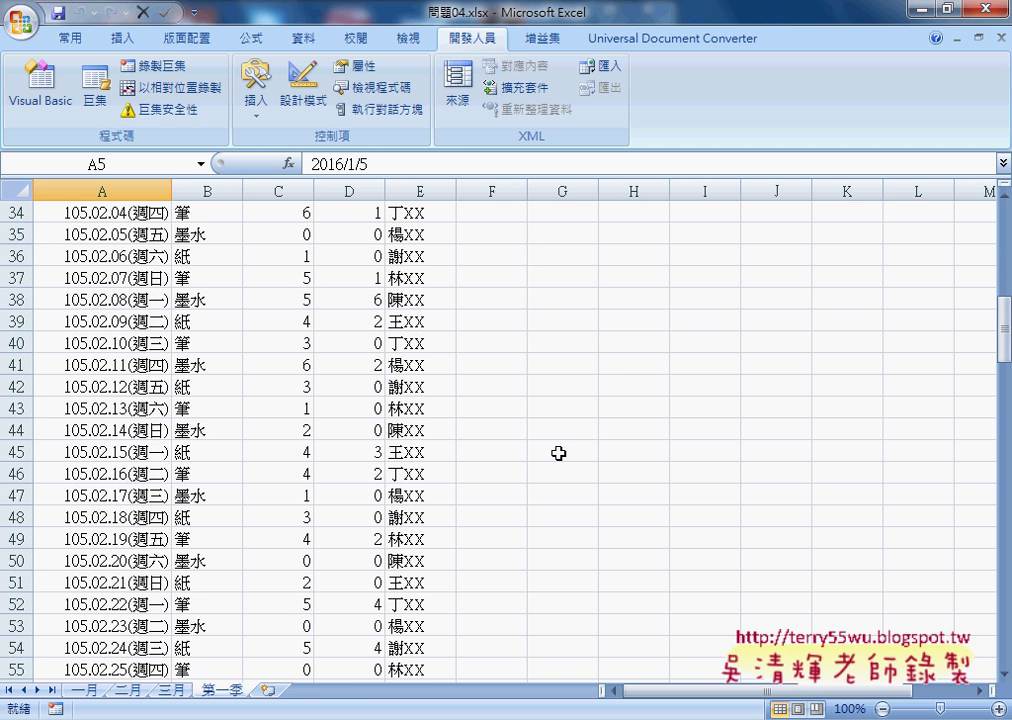
{"action": "scroll", "coordinate": [558, 453], "scroll_direction": "down", "scroll_amount": 3}
{"action": "scroll", "coordinate": [558, 453], "scroll_direction": "down", "scroll_amount": 6}
{"action": "scroll", "coordinate": [558, 453], "scroll_direction": "down", "scroll_amount": 6}
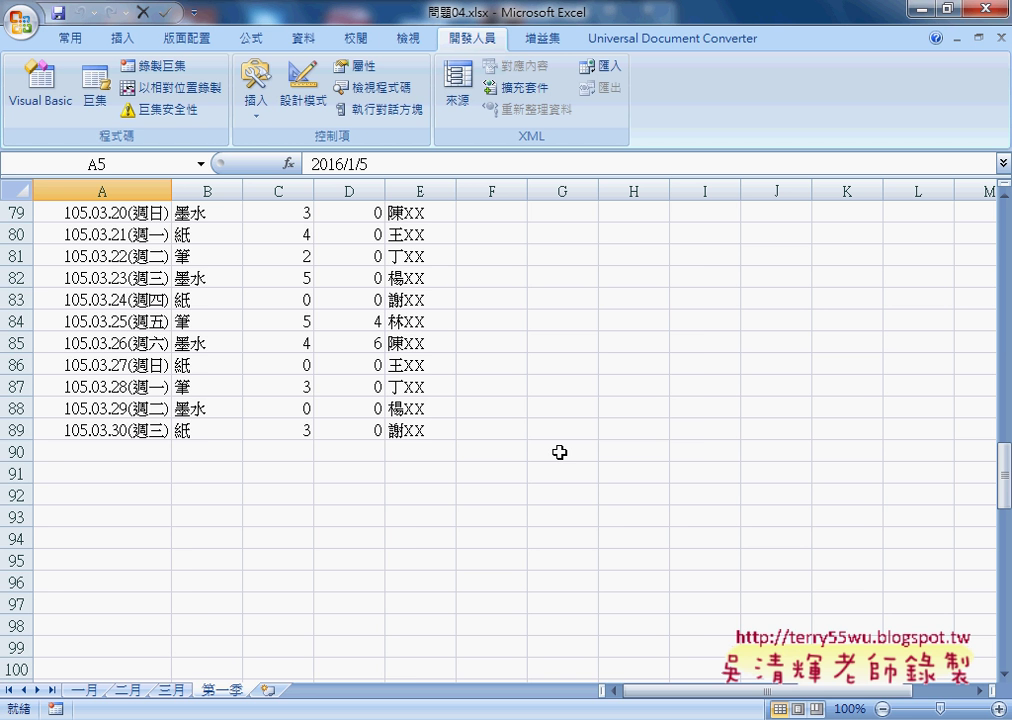
{"action": "scroll", "coordinate": [559, 452], "scroll_direction": "up", "scroll_amount": 4}
{"action": "scroll", "coordinate": [559, 452], "scroll_direction": "up", "scroll_amount": 8}
{"action": "scroll", "coordinate": [559, 452], "scroll_direction": "up", "scroll_amount": 6}
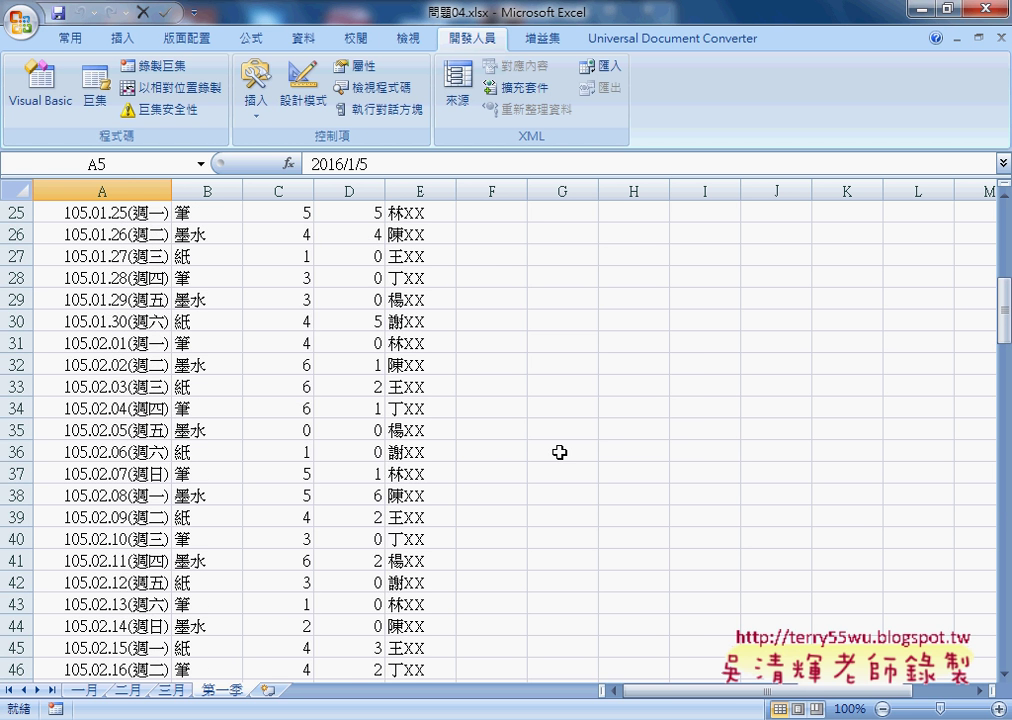
{"action": "scroll", "coordinate": [559, 452], "scroll_direction": "up", "scroll_amount": 6}
{"action": "scroll", "coordinate": [559, 452], "scroll_direction": "up", "scroll_amount": 2}
{"action": "right_click", "coordinate": [599, 441]}
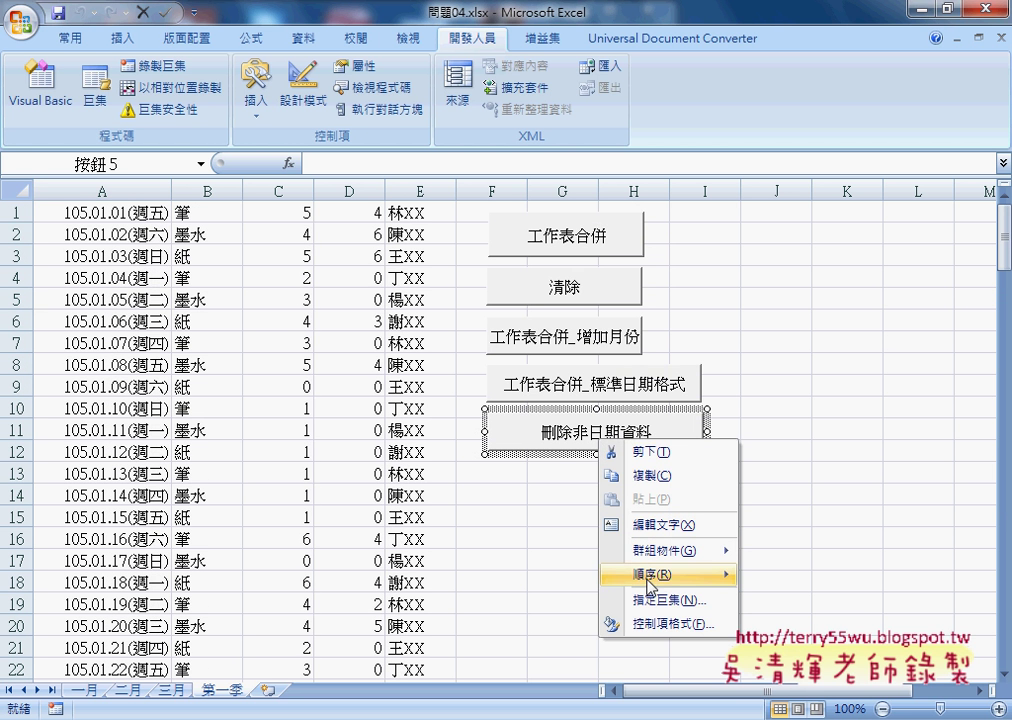
- In the 刪除非日期資料 macro, change the loop start from For i = 1 to For i = 2
{"action": "left_click", "coordinate": [659, 600]}
{"action": "left_click", "coordinate": [808, 510]}
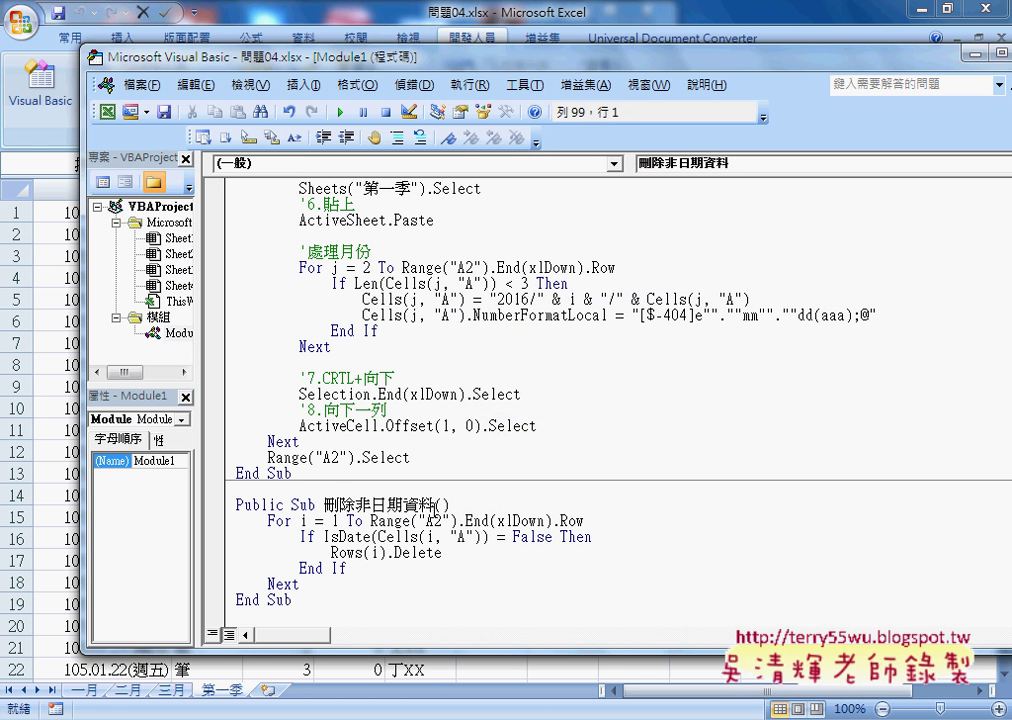
{"action": "double_click", "coordinate": [302, 521]}
{"action": "double_click", "coordinate": [334, 521]}
{"action": "type", "text": "2"}
- Review the loop's last-row expression, the IsDate test on column A, and the row deletion statement
{"action": "left_click_drag", "start_coordinate": [370, 521], "coordinate": [603, 521]}
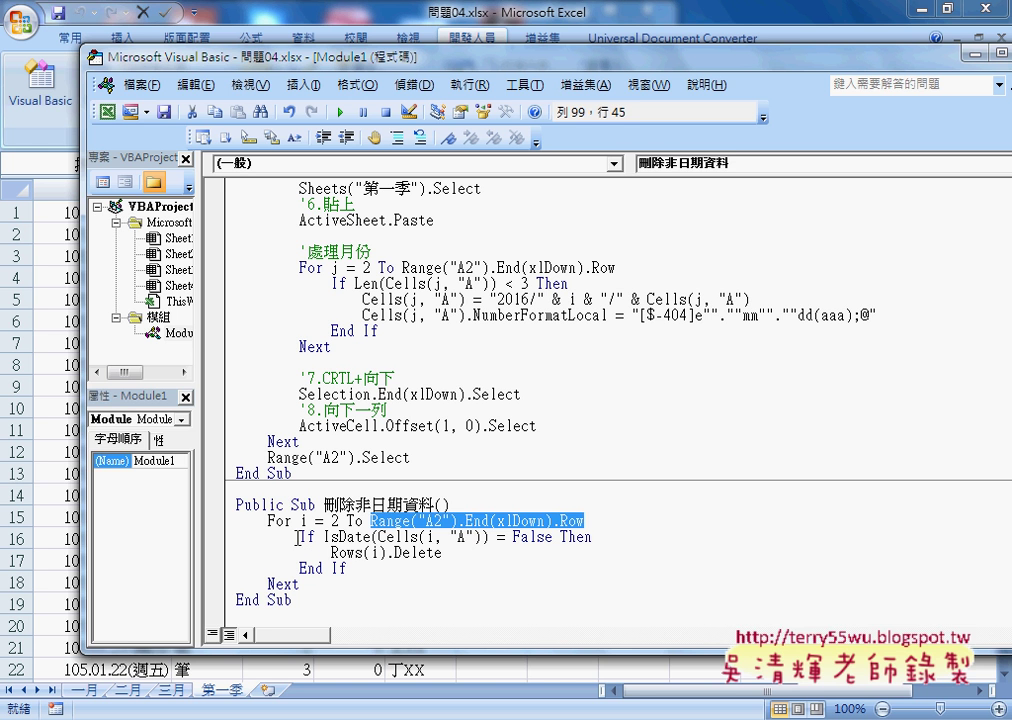
{"action": "left_click_drag", "start_coordinate": [323, 537], "coordinate": [372, 537]}
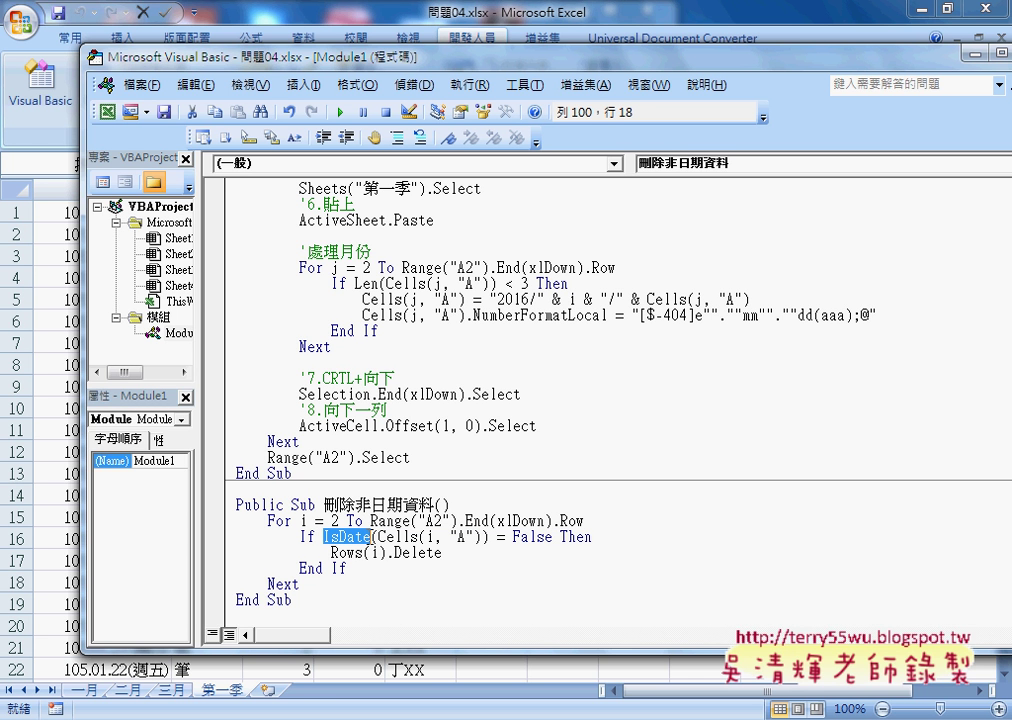
{"action": "left_click_drag", "start_coordinate": [378, 537], "coordinate": [553, 537]}
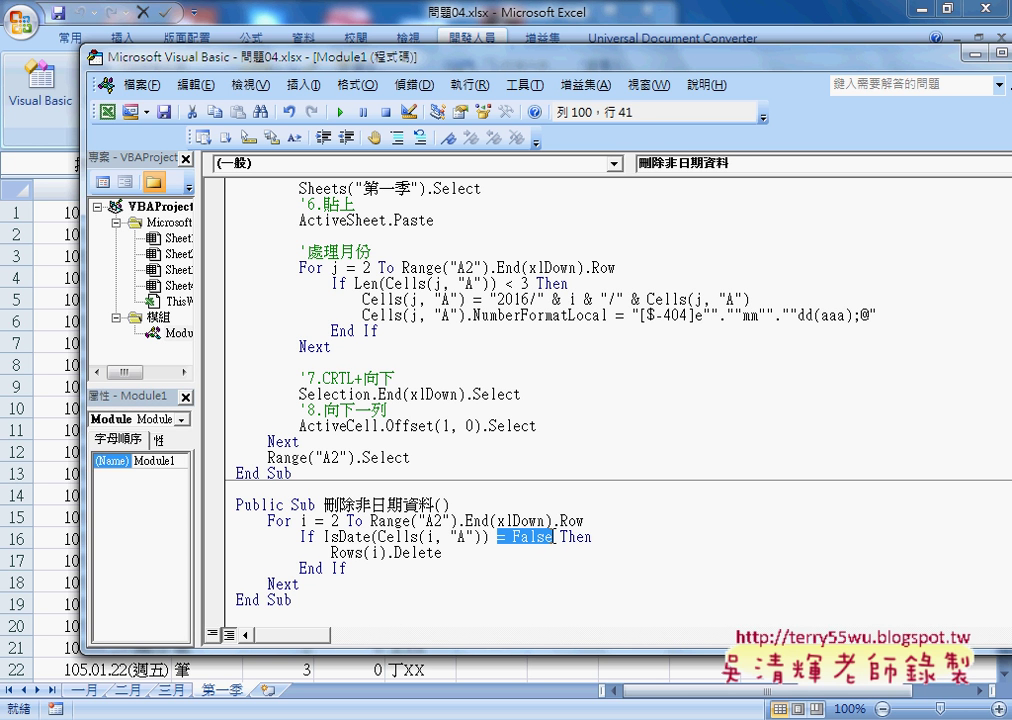
{"action": "left_click", "coordinate": [588, 537]}
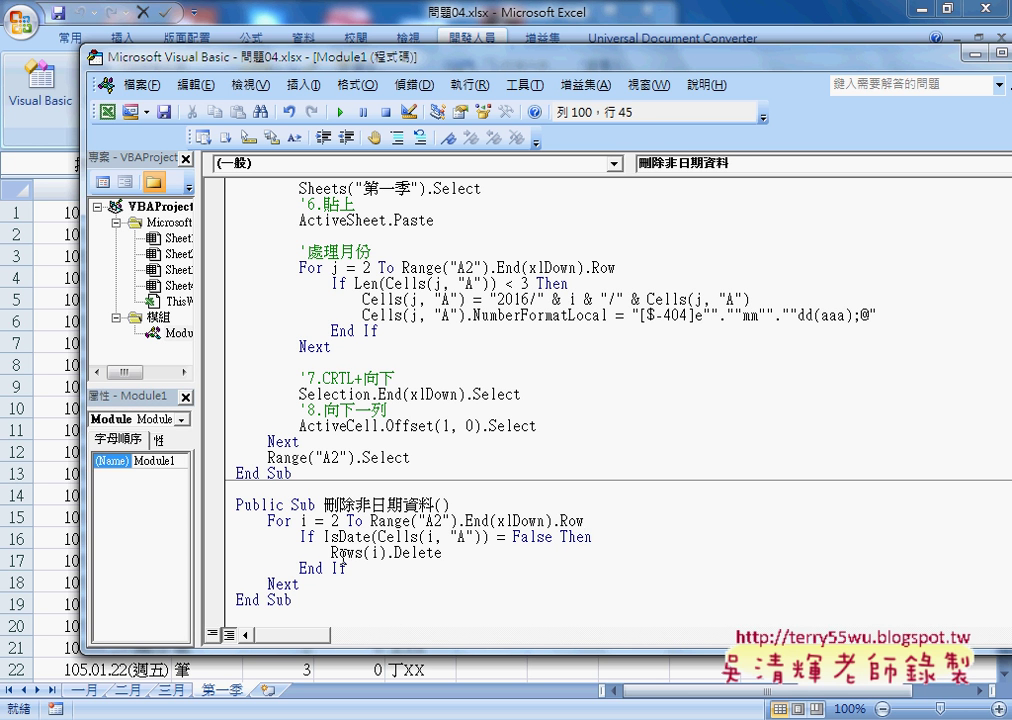
{"action": "left_click_drag", "start_coordinate": [332, 554], "coordinate": [447, 554]}
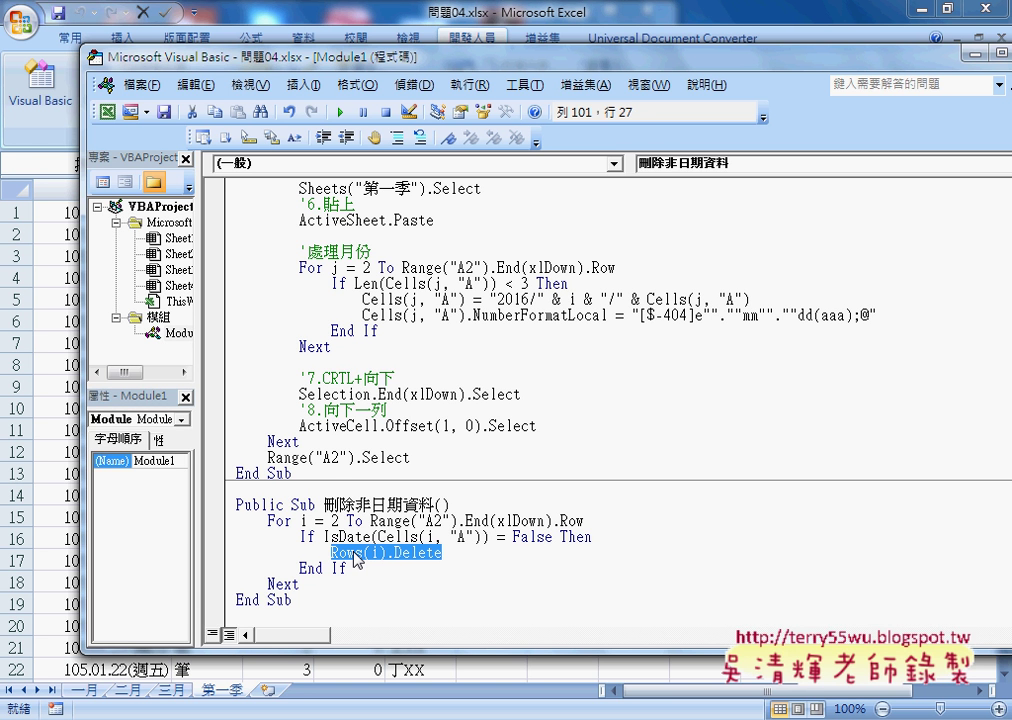
{"action": "left_click_drag", "start_coordinate": [378, 552], "coordinate": [372, 552]}
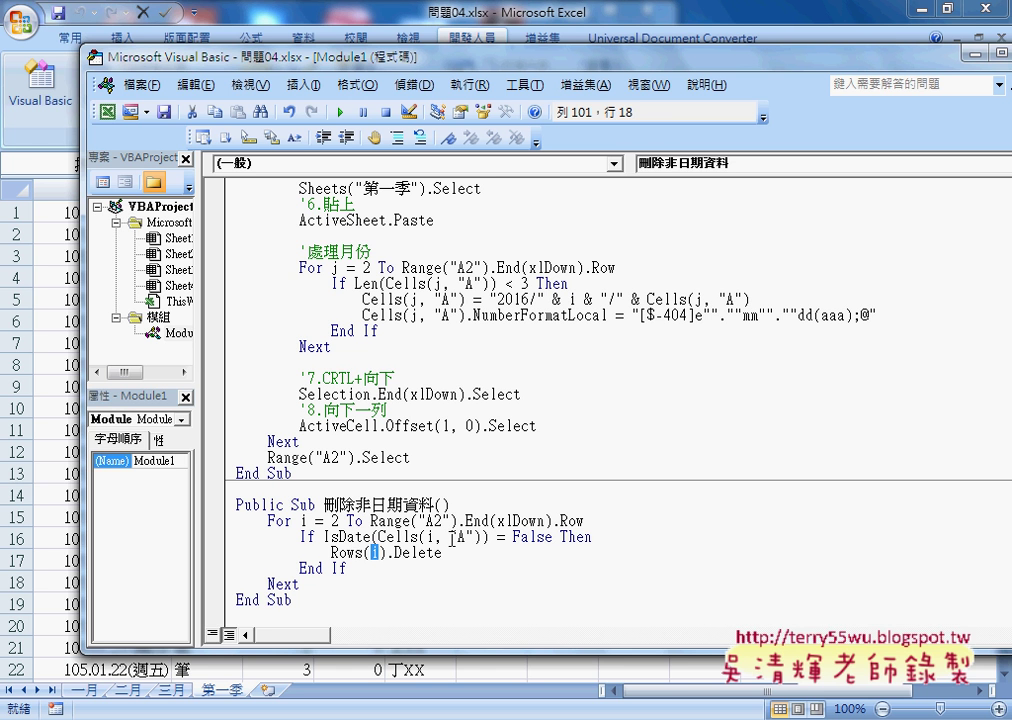
{"action": "left_click_drag", "start_coordinate": [383, 552], "coordinate": [443, 552]}
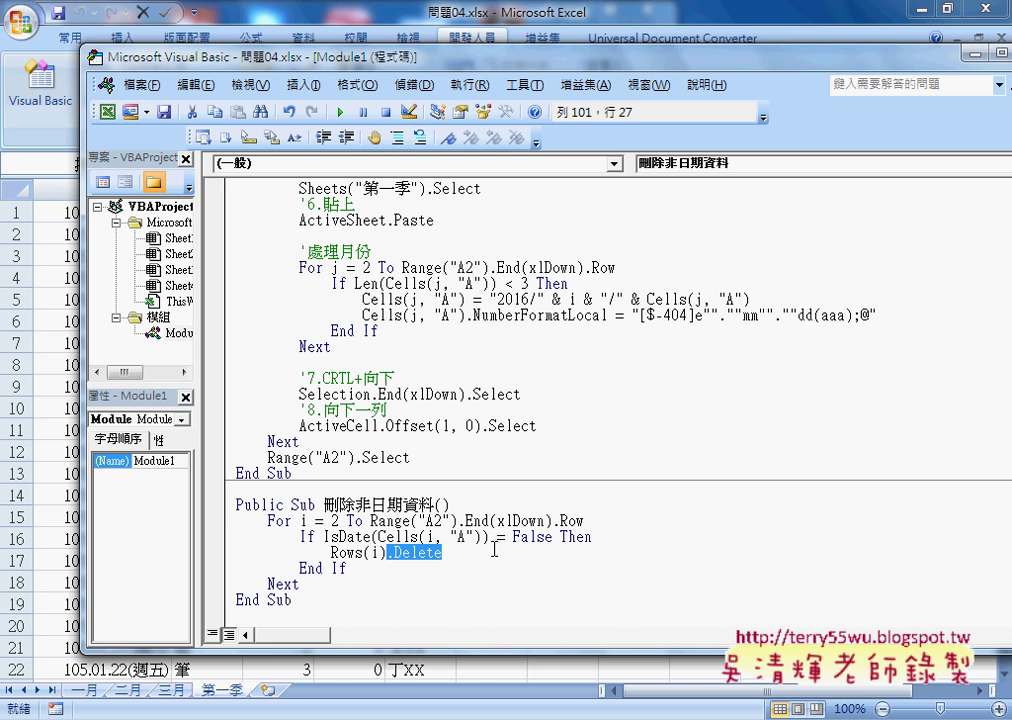
{"action": "left_click", "coordinate": [450, 554]}
- Select the whole 刪除非日期資料 macro, then revisit the date-building and NumberFormatLocal lines
{"action": "left_click_drag", "start_coordinate": [293, 600], "coordinate": [236, 505]}
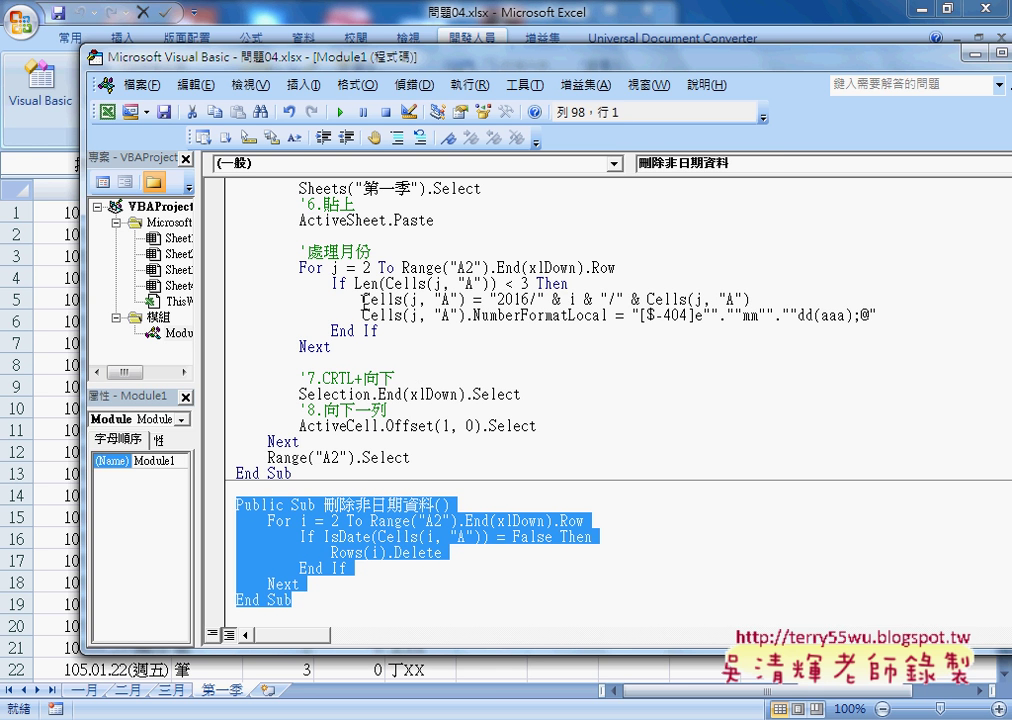
{"action": "left_click_drag", "start_coordinate": [362, 299], "coordinate": [766, 297]}
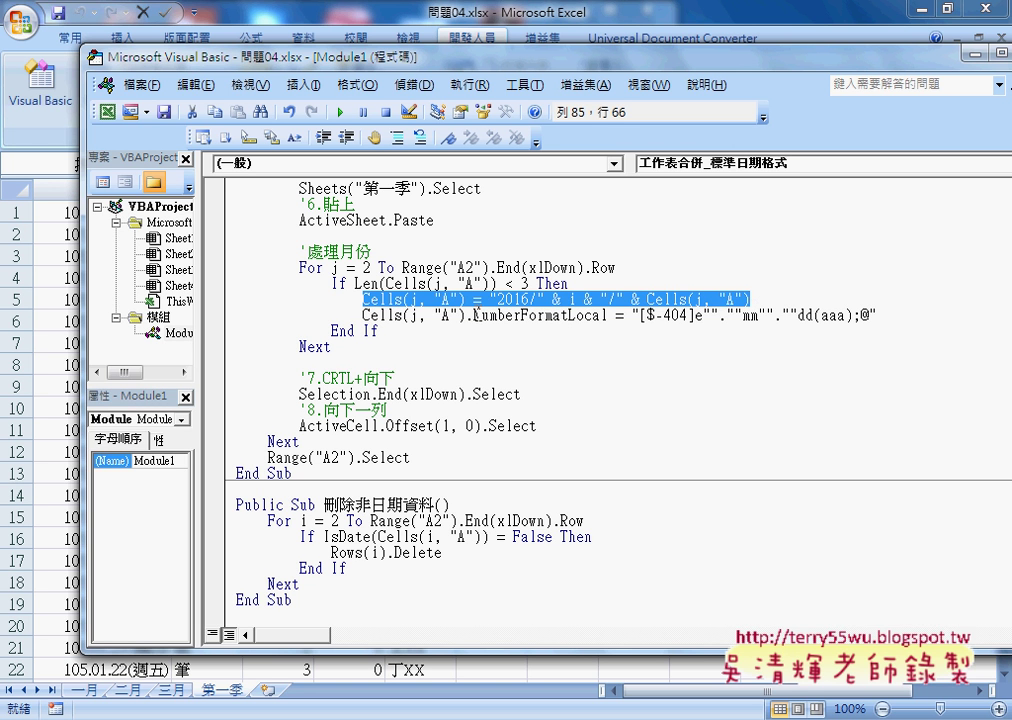
{"action": "left_click_drag", "start_coordinate": [467, 315], "coordinate": [610, 315]}
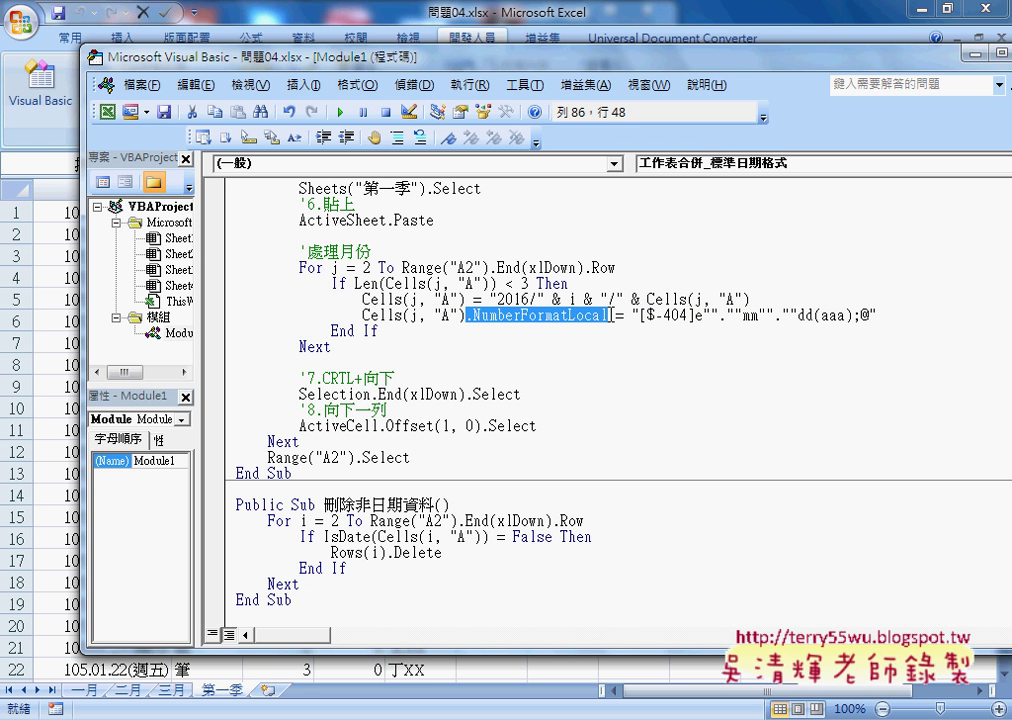